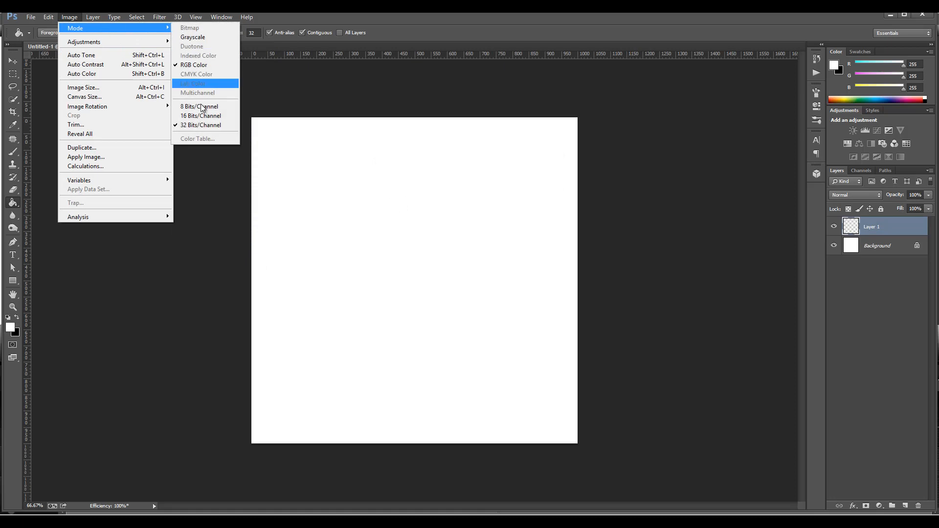
Convert the document to 8 bits per channel without merging the layers, and fill Layer 1 with white
click(230, 107)
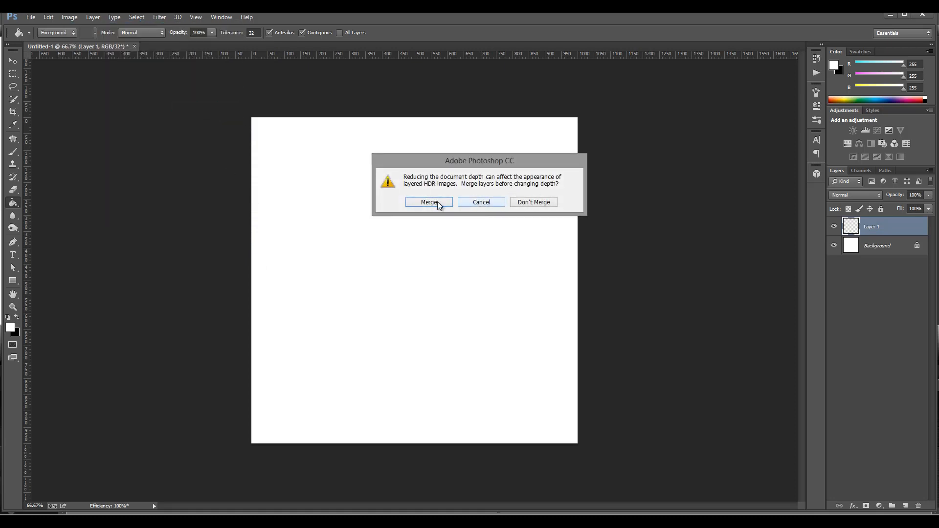
click(549, 202)
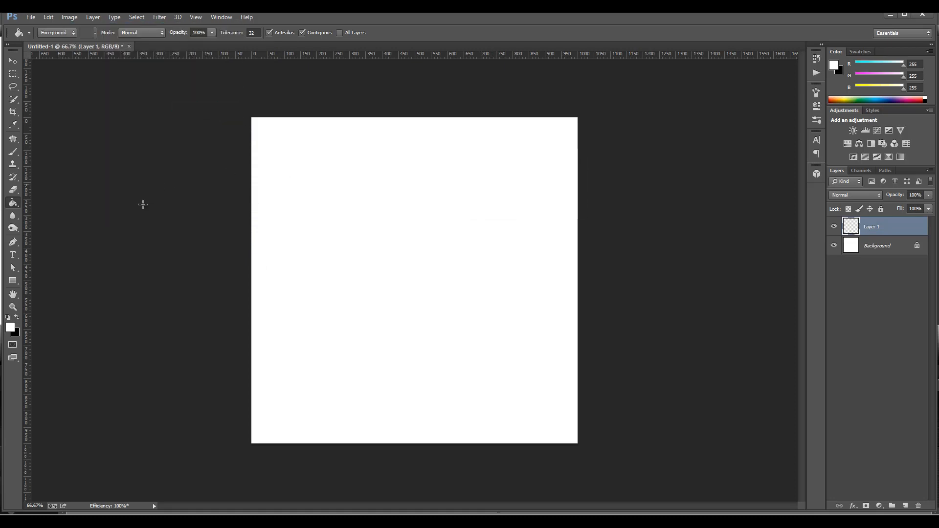
click(314, 224)
Render the Clouds filter on Layer 1
click(159, 20)
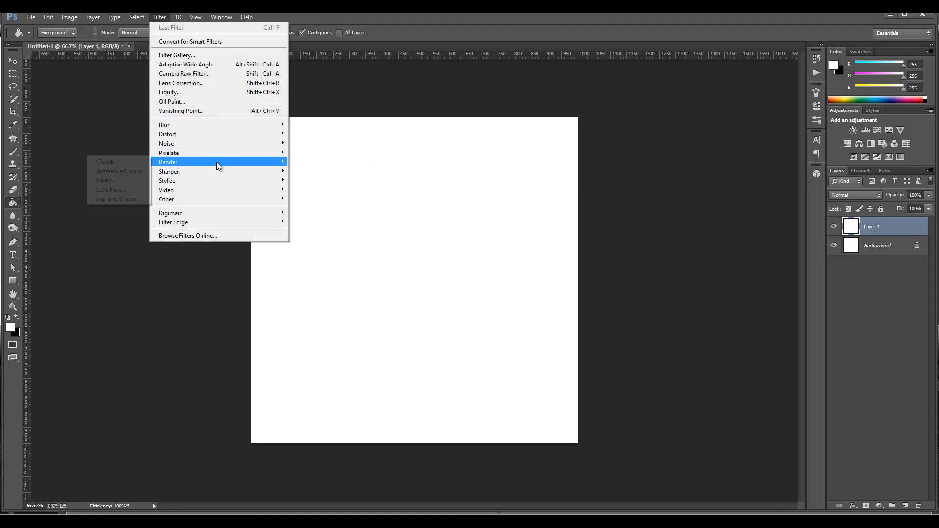
mouse_move(216, 162)
click(122, 162)
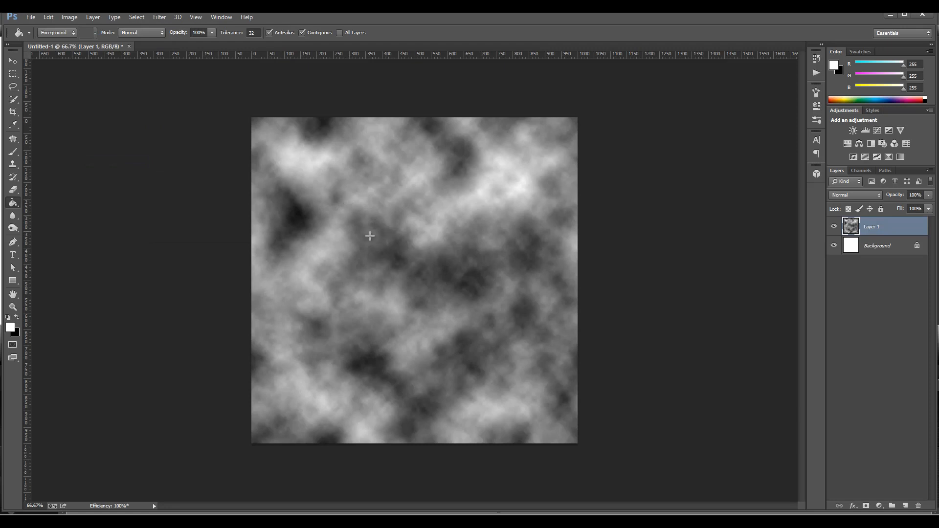
Apply Difference Clouds to Layer 1 and repeat the filter about 17 times to build up a finely veined pattern
click(160, 18)
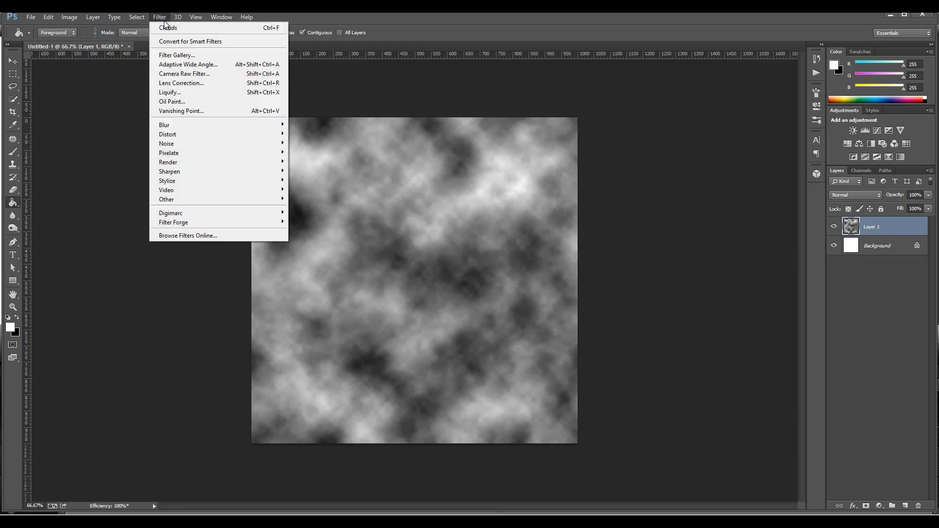
mouse_move(205, 142)
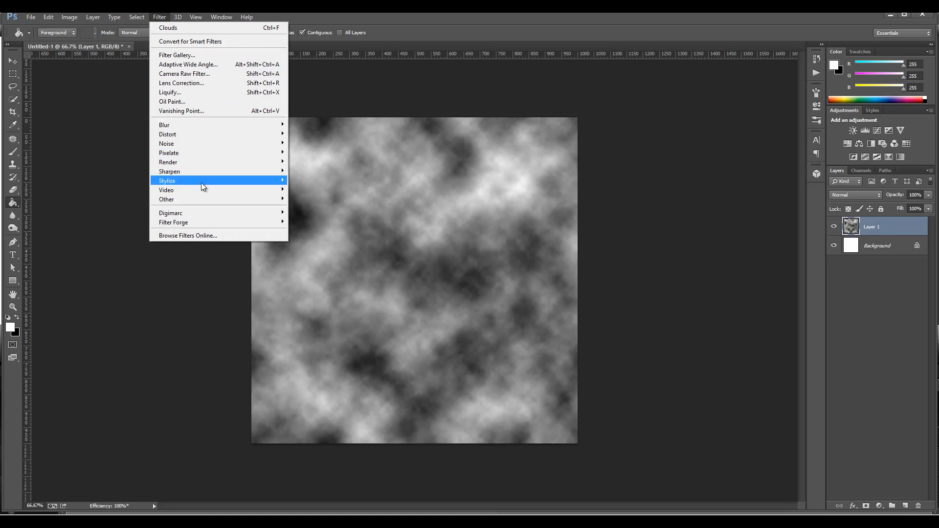
mouse_move(204, 164)
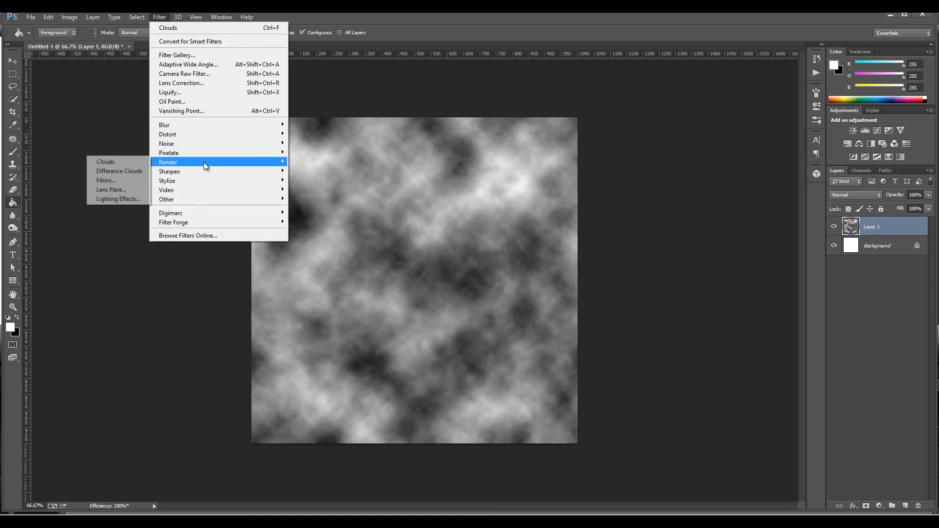
click(113, 171)
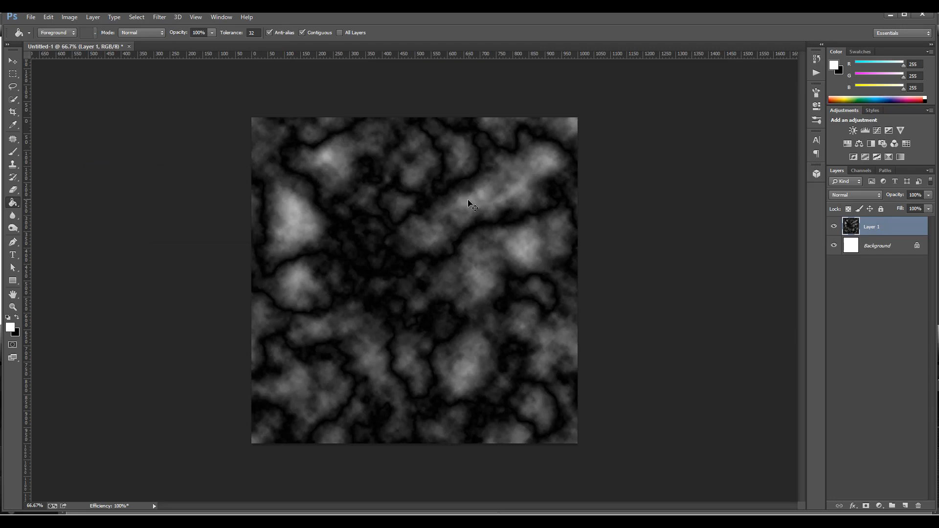
key(ctrl+f)
key(ctrl+f)
key(ctrl+f)
key(ctrl+f)
key(ctrl+f)
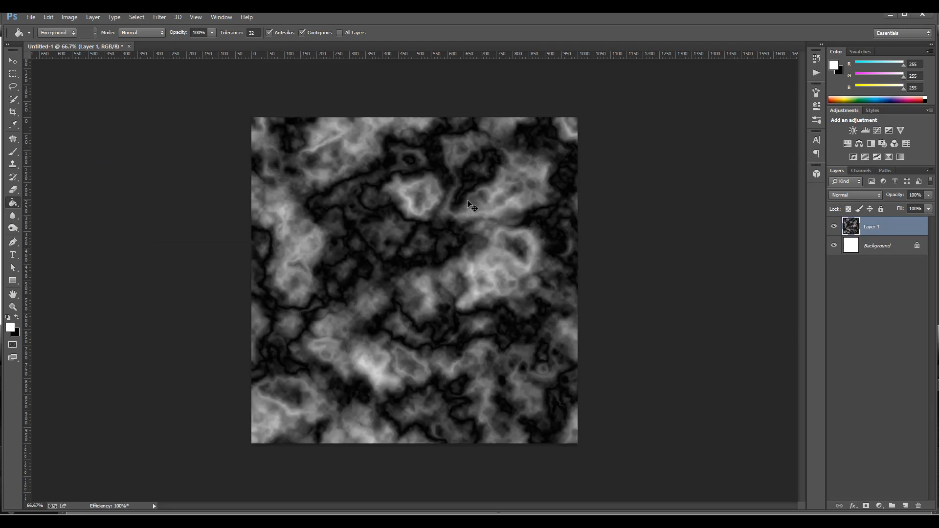
key(ctrl+f)
key(ctrl+f)
key(ctrl+f)
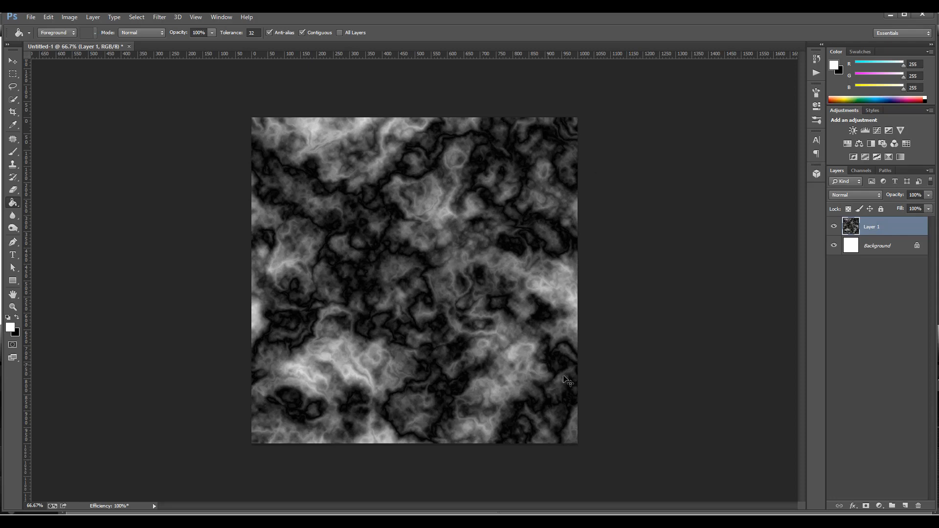
key(ctrl+f)
key(ctrl+f)
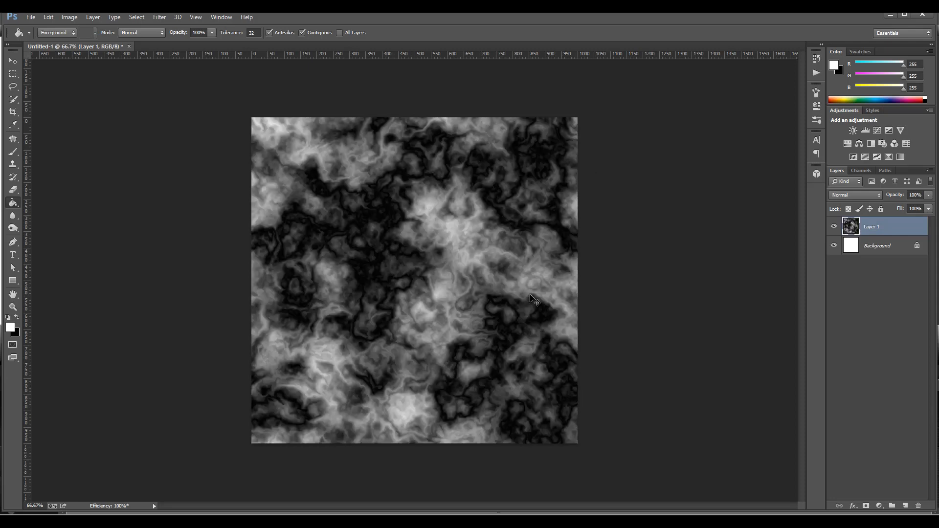
key(ctrl+f)
key(ctrl+f)
key(ctrl+f)
key(ctrl+f)
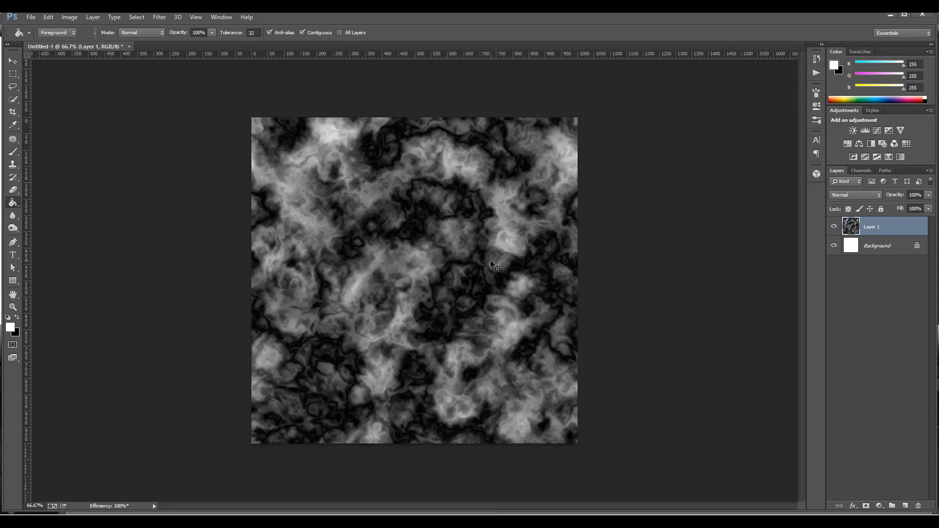
key(ctrl+f)
key(ctrl+f)
key(ctrl+f)
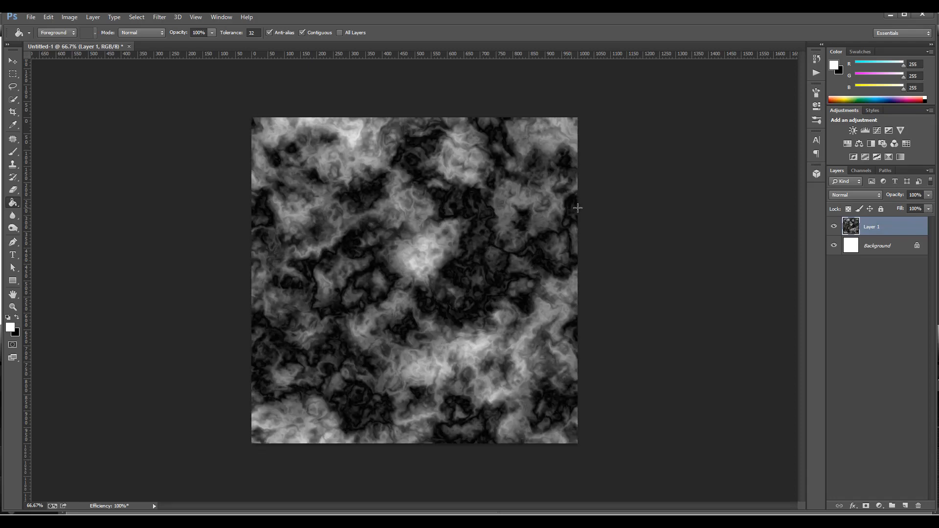
Offset Layer 1 by 500 pixels right and 500 pixels down with undefined areas set to wrap around
click(163, 17)
mouse_move(219, 201)
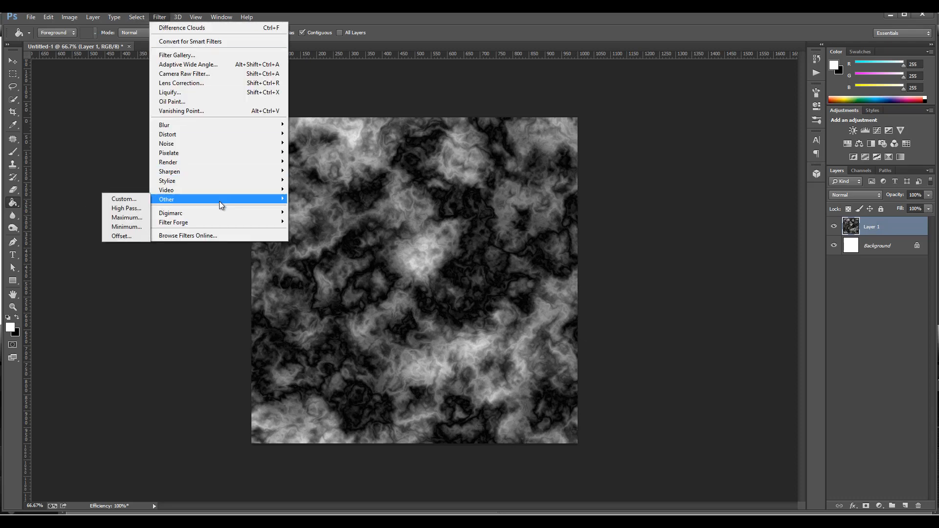
click(123, 235)
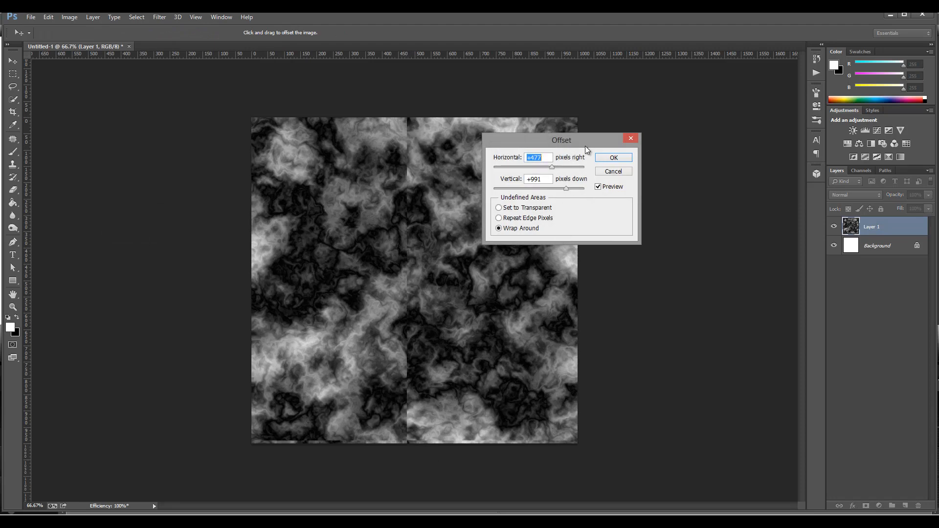
drag(585, 146, 649, 136)
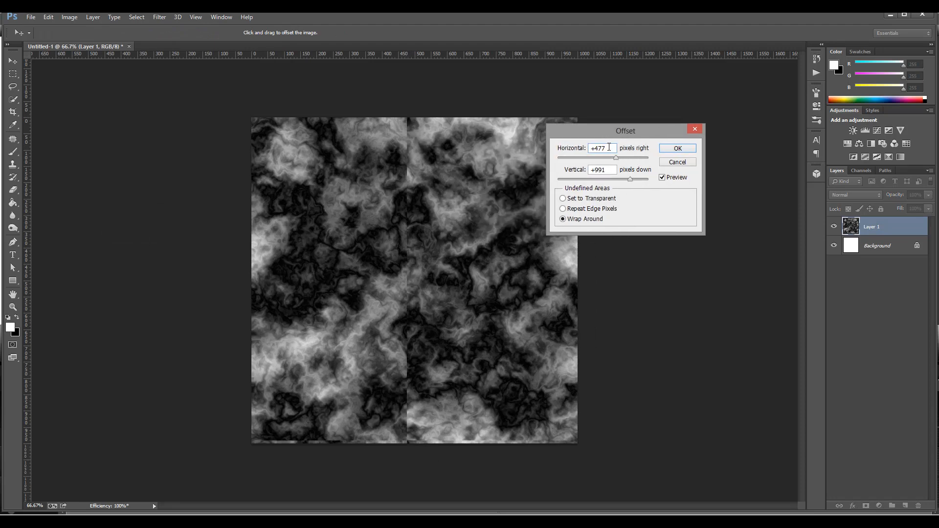
text(500)
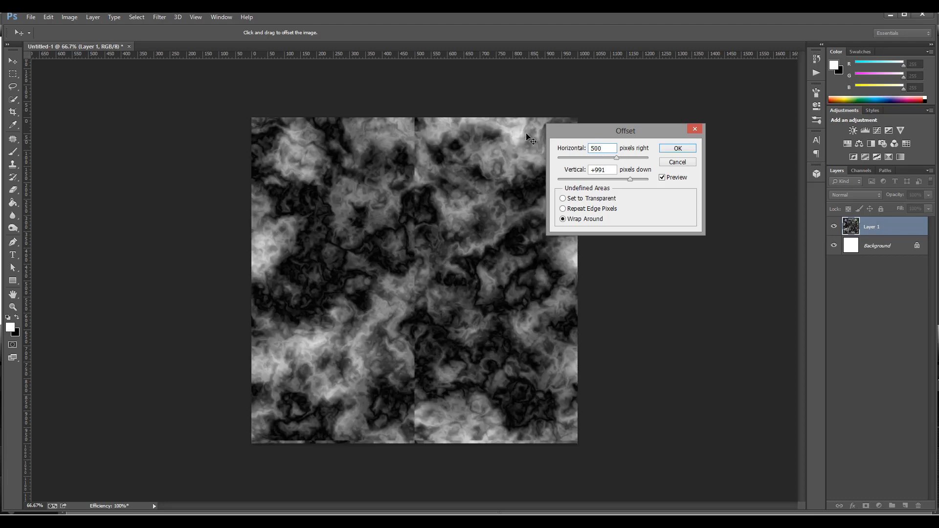
double_click(597, 169)
text(500)
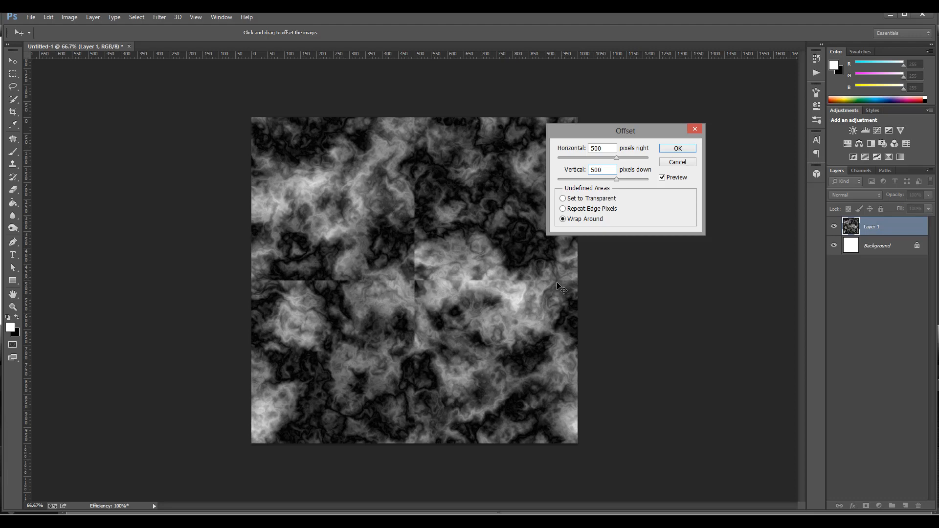
click(678, 149)
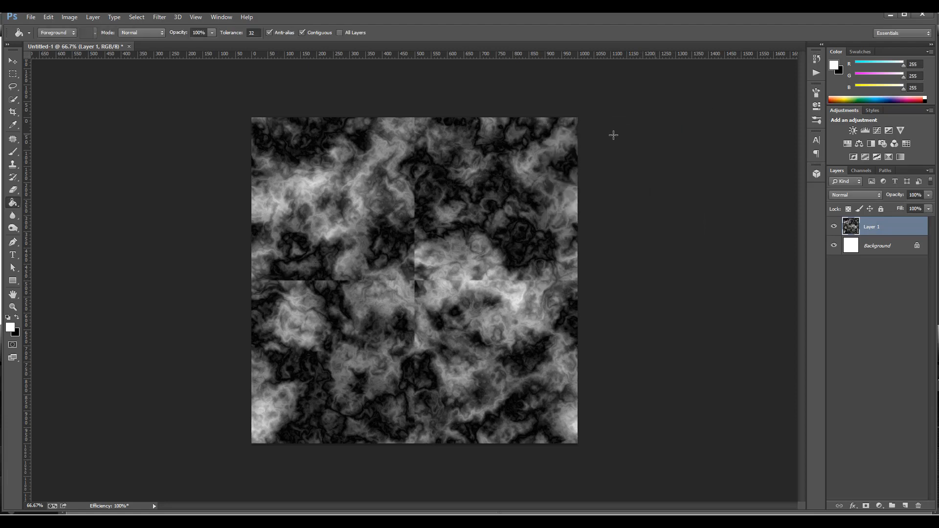
Set up the Clone Stamp tool with a soft 70 px brush and 40% opacity
click(13, 165)
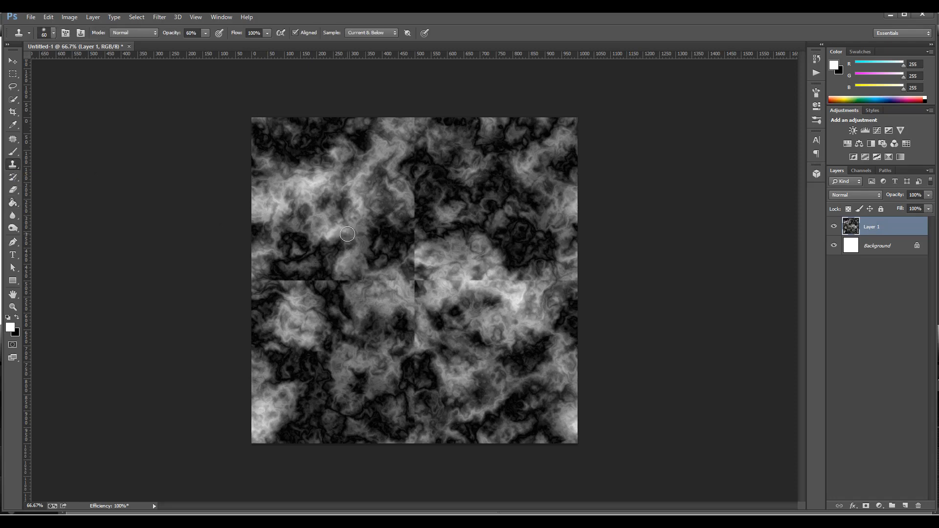
right_click(350, 234)
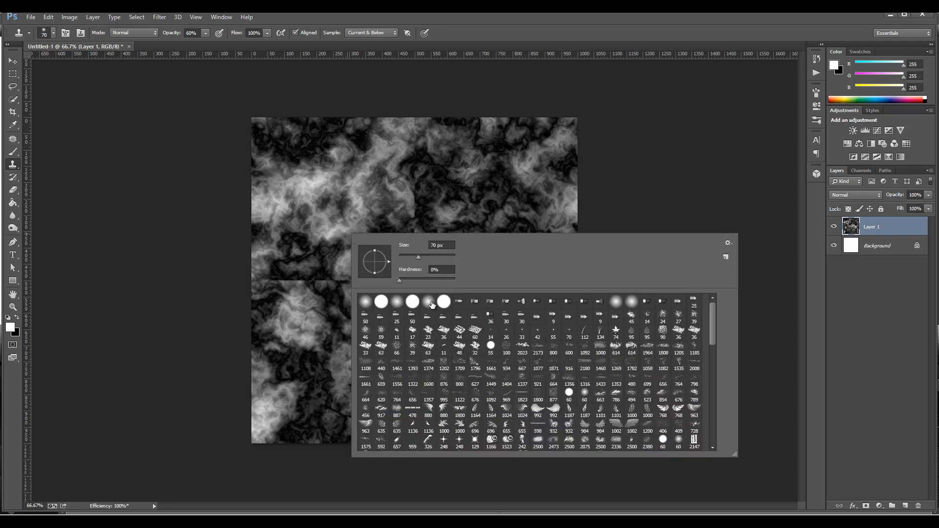
click(176, 212)
click(452, 207)
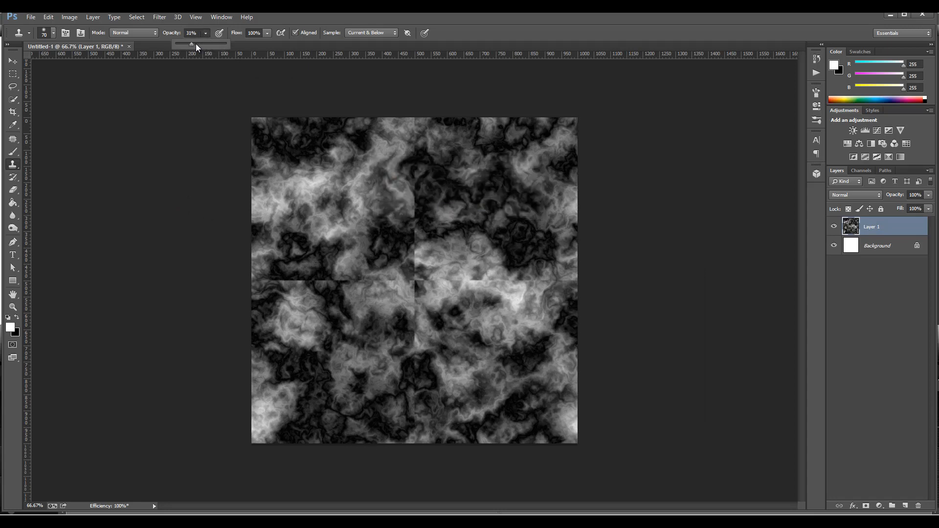
click(181, 214)
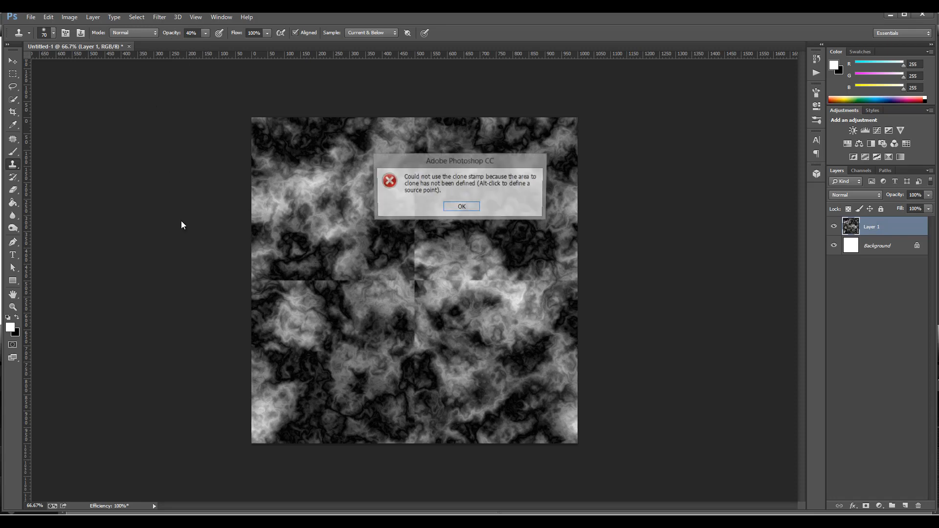
click(460, 208)
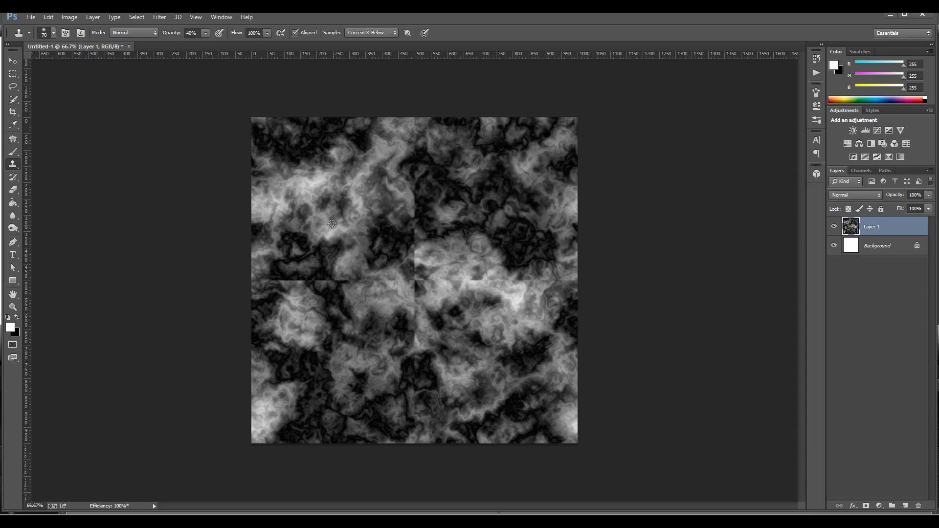
Clone nearby texture over the horizontal seam just left of the image centre and the vertical seam just above the centre
alt+click(371, 241)
click(367, 285)
mouse_move(368, 284)
mouse_down()
mouse_move(379, 282)
mouse_move(339, 279)
mouse_move(380, 285)
mouse_move(393, 275)
mouse_move(410, 283)
mouse_move(412, 305)
mouse_move(392, 300)
mouse_up()
alt+click(464, 169)
mouse_move(411, 264)
mouse_down()
mouse_move(419, 224)
mouse_move(417, 240)
mouse_move(419, 224)
mouse_move(403, 214)
mouse_move(417, 204)
mouse_move(409, 200)
mouse_up()
alt+click(470, 239)
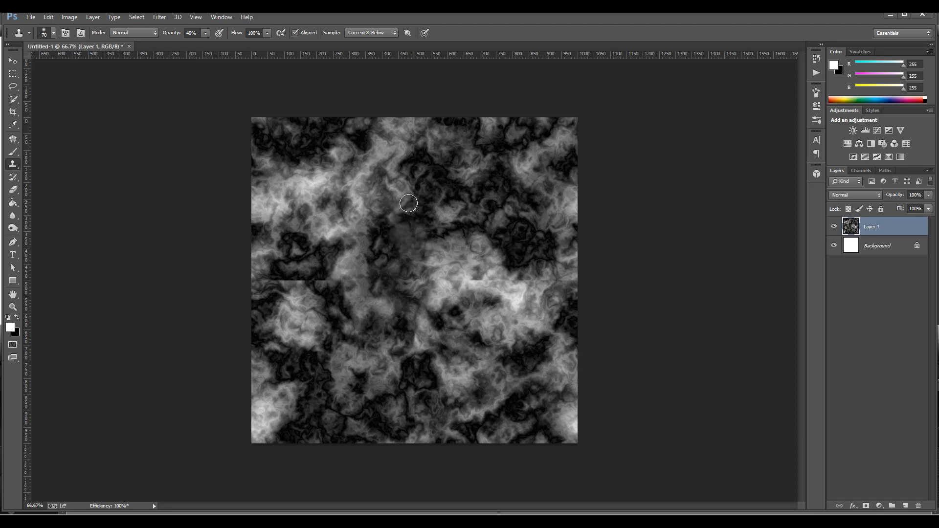
Clone nearby texture over the remaining left half of the horizontal seam and the upper end of the vertical seam
alt+click(447, 283)
mouse_move(389, 284)
mouse_down()
mouse_move(325, 274)
mouse_move(309, 285)
mouse_move(293, 272)
mouse_move(271, 279)
mouse_move(304, 284)
mouse_up()
alt+click(296, 168)
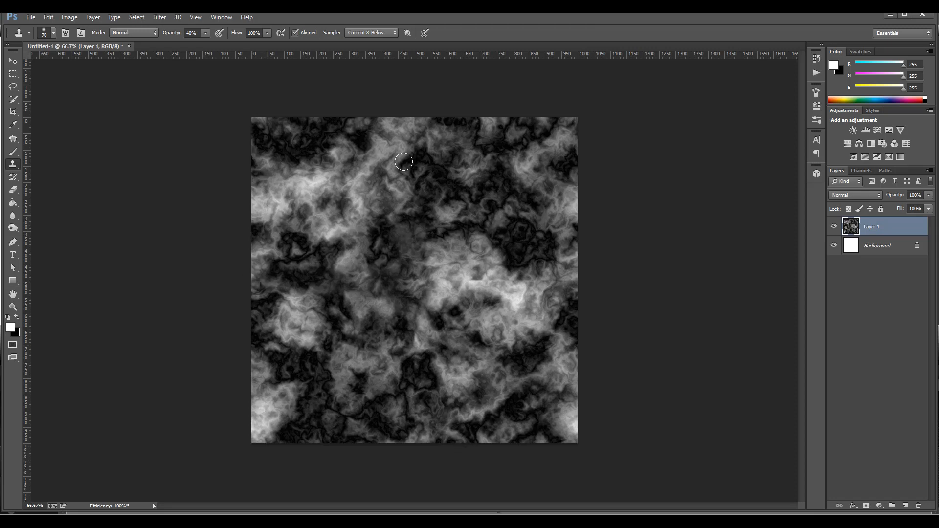
alt+click(363, 190)
mouse_move(409, 178)
mouse_down()
mouse_move(419, 146)
mouse_move(412, 131)
mouse_move(412, 153)
mouse_move(409, 130)
mouse_up()
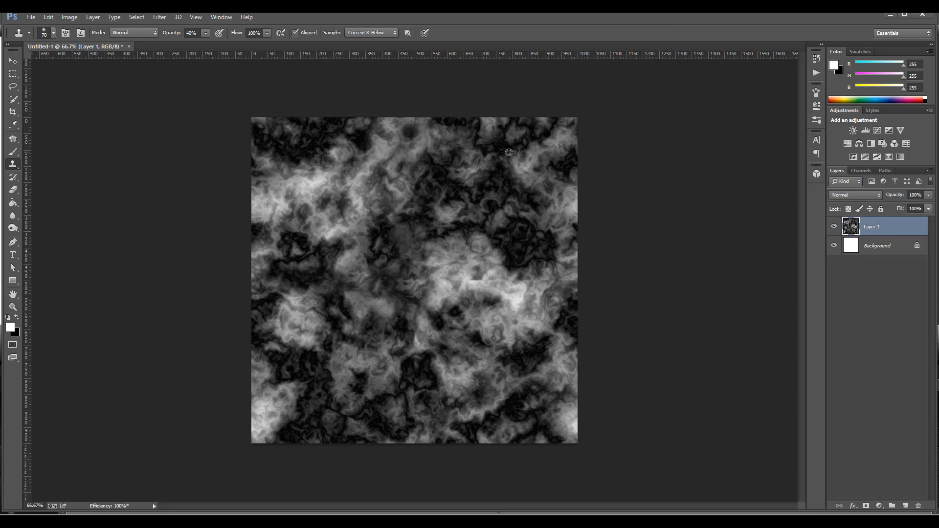
Clone nearby texture over the right half of the horizontal seam and the lower part of the vertical seam
alt+click(498, 262)
mouse_move(484, 281)
mouse_down()
mouse_move(451, 279)
mouse_move(506, 278)
mouse_move(458, 295)
mouse_up()
alt+click(465, 367)
alt+click(455, 248)
mouse_move(517, 278)
mouse_down()
mouse_move(562, 282)
mouse_move(525, 292)
mouse_move(542, 284)
mouse_move(514, 283)
mouse_move(559, 281)
mouse_move(519, 298)
mouse_up()
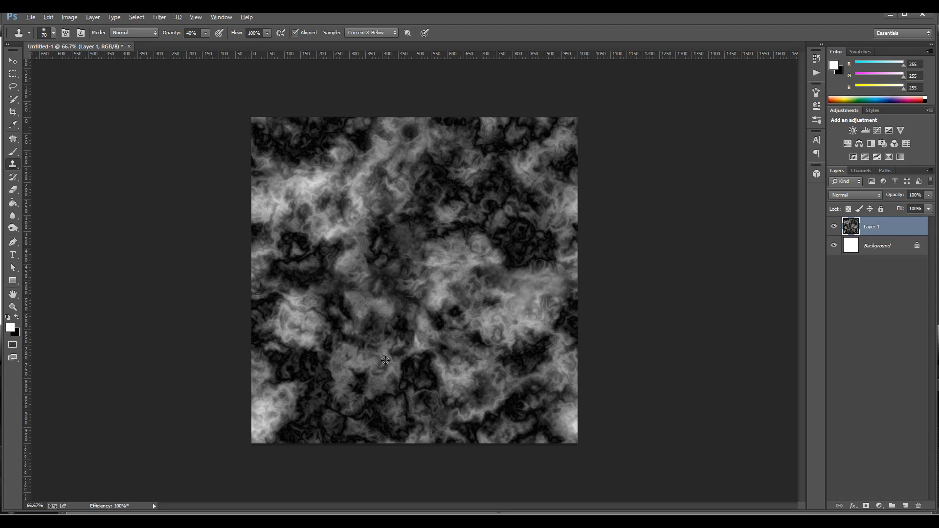
mouse_move(412, 367)
mouse_down()
mouse_move(416, 334)
mouse_move(405, 362)
mouse_move(425, 425)
mouse_up()
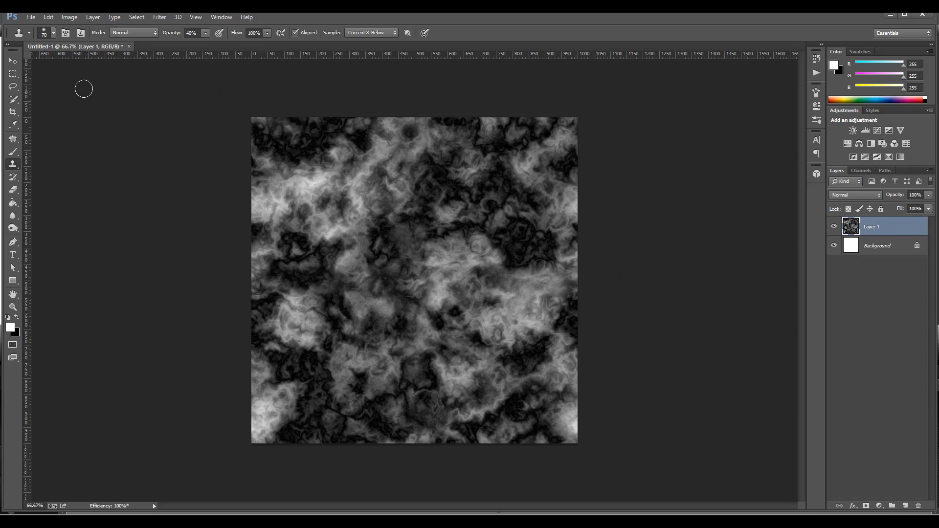
Start a web export of the seamless cloud texture as a maximum-quality JPEG and check its preview
click(30, 19)
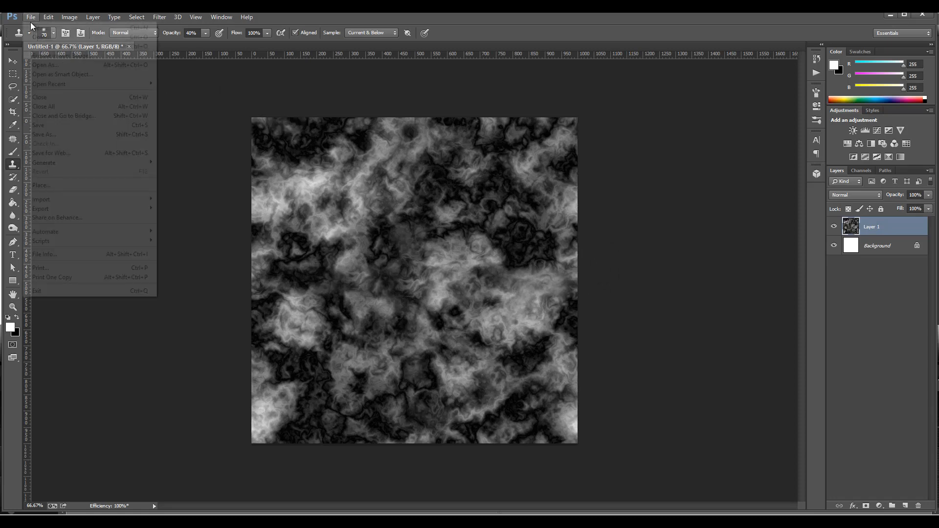
click(78, 153)
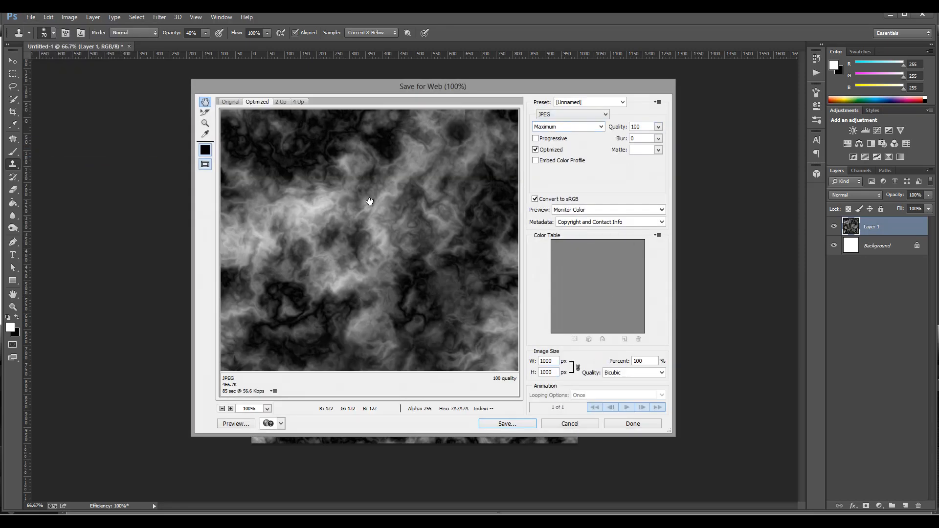
drag(365, 199, 395, 204)
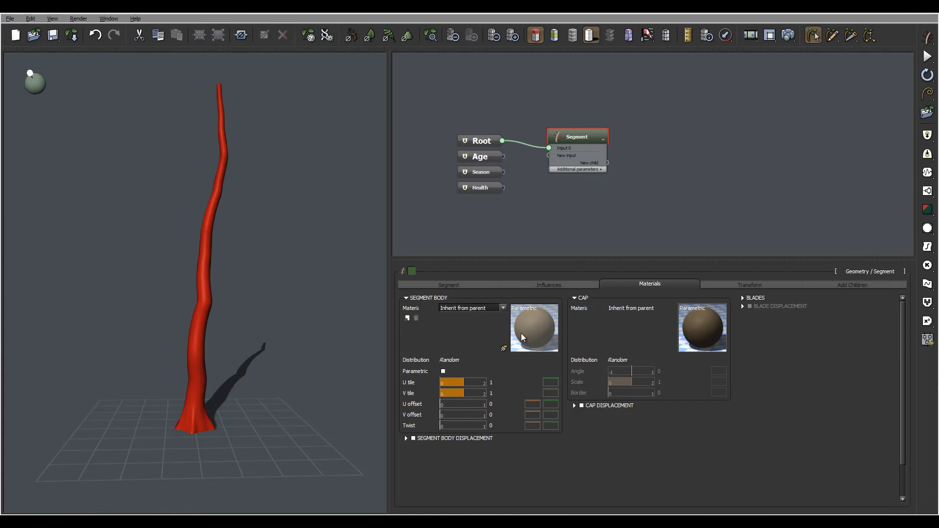
Replace the segment body's default material with the Oak preset from the Plants Barks collection
click(533, 328)
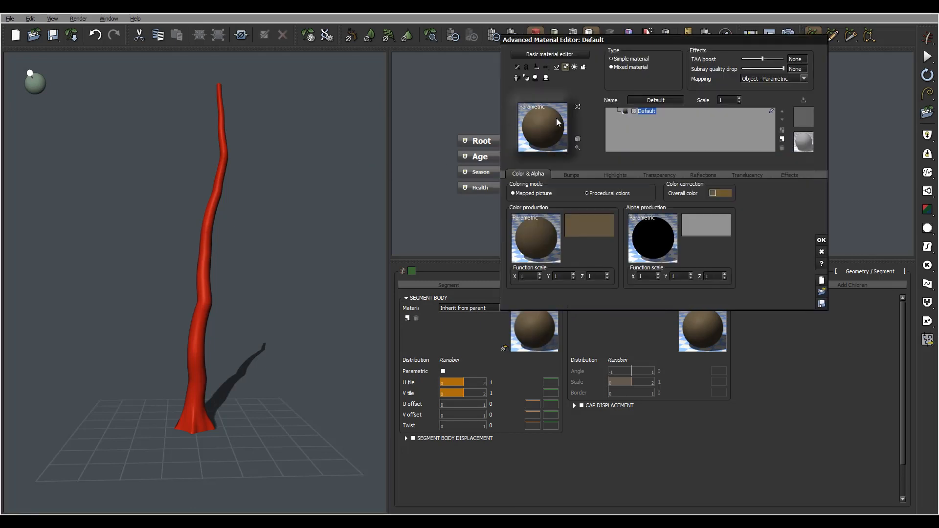
click(556, 123)
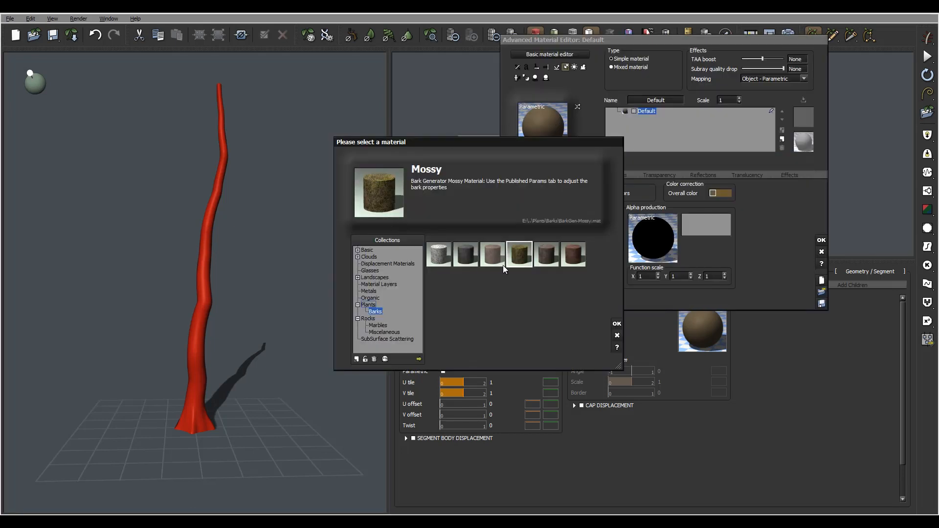
click(544, 257)
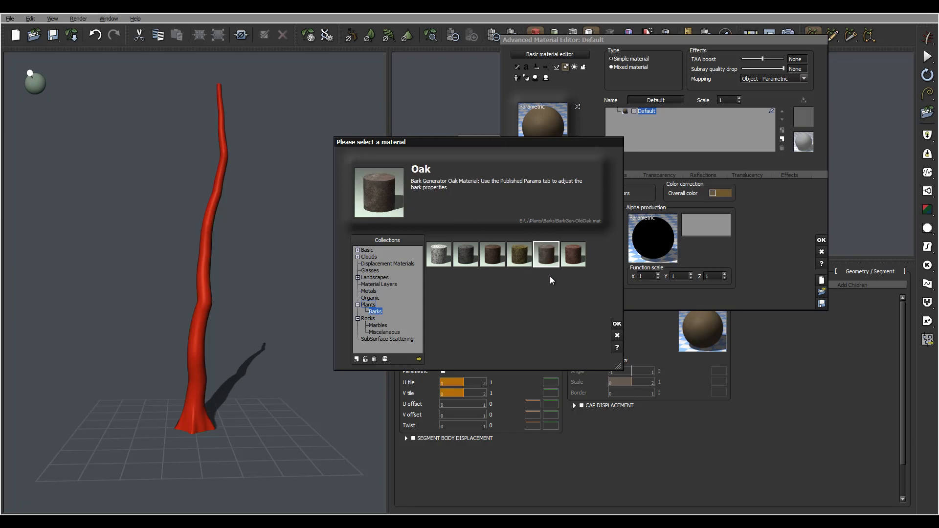
click(615, 324)
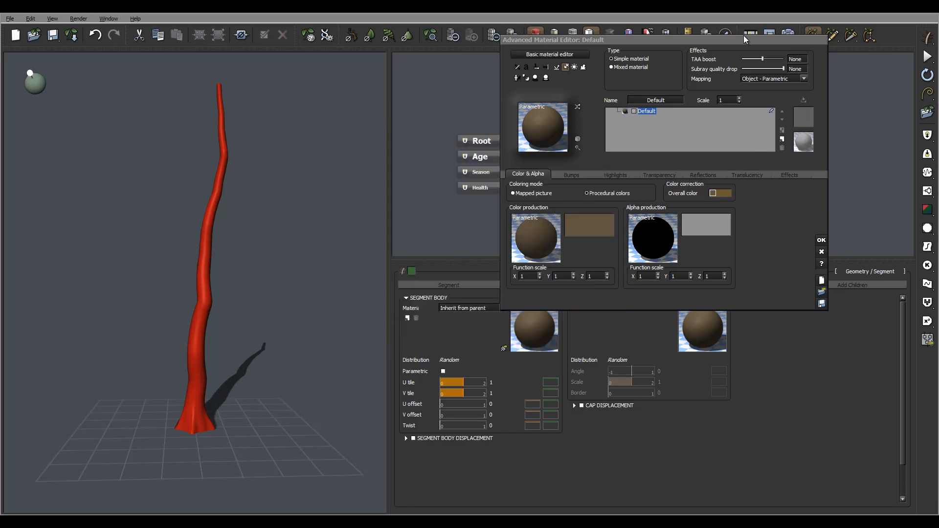
Set the Oak material's mapping to Object - Parametric and its scale to 0.5
drag(740, 45, 614, 57)
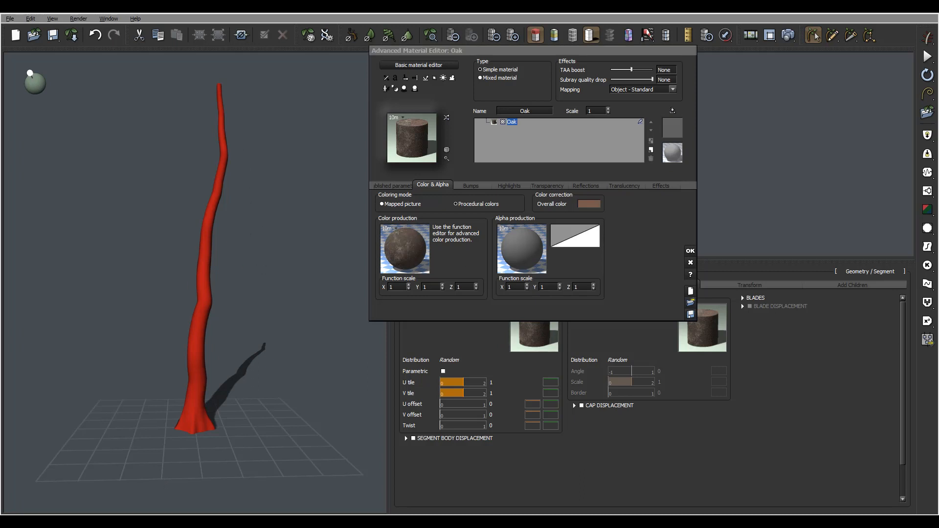
drag(535, 70, 518, 98)
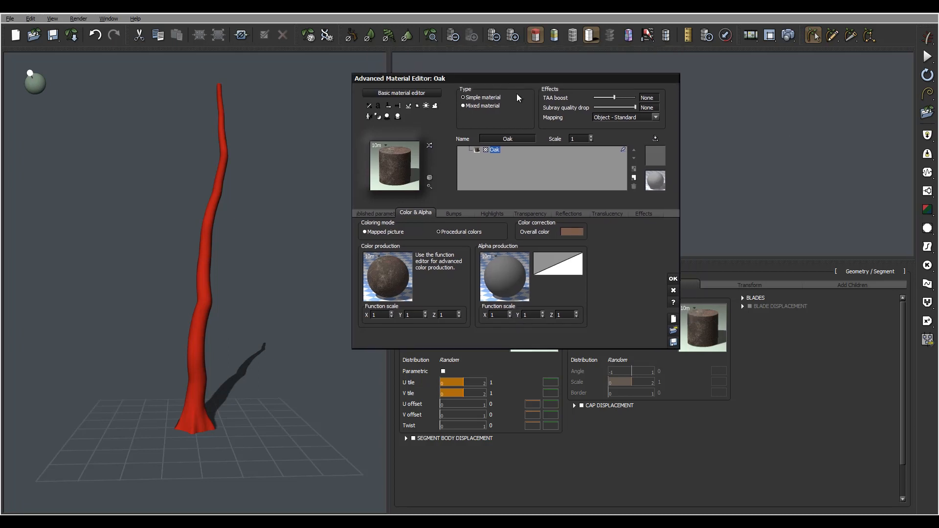
click(655, 117)
click(630, 174)
click(582, 138)
text(0.5)
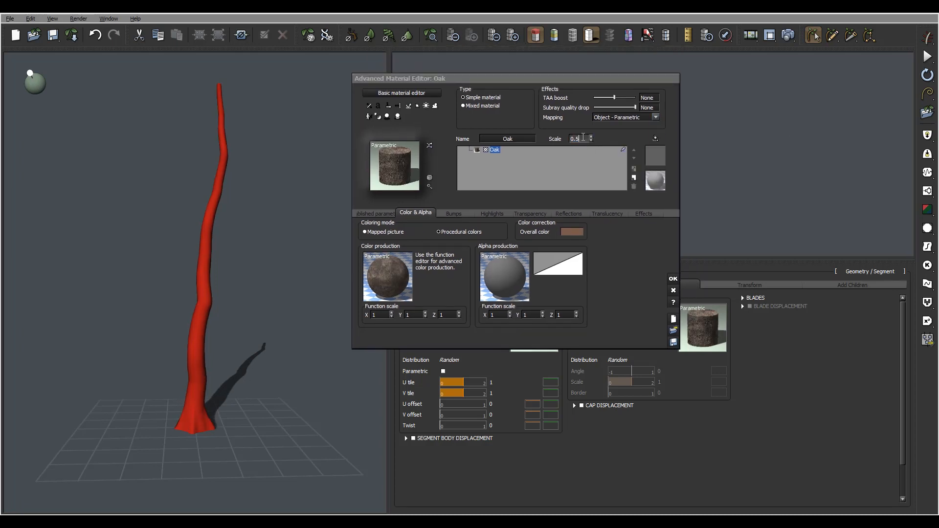
Add the Mossy bark preset as a new layer over the Oak material
click(451, 213)
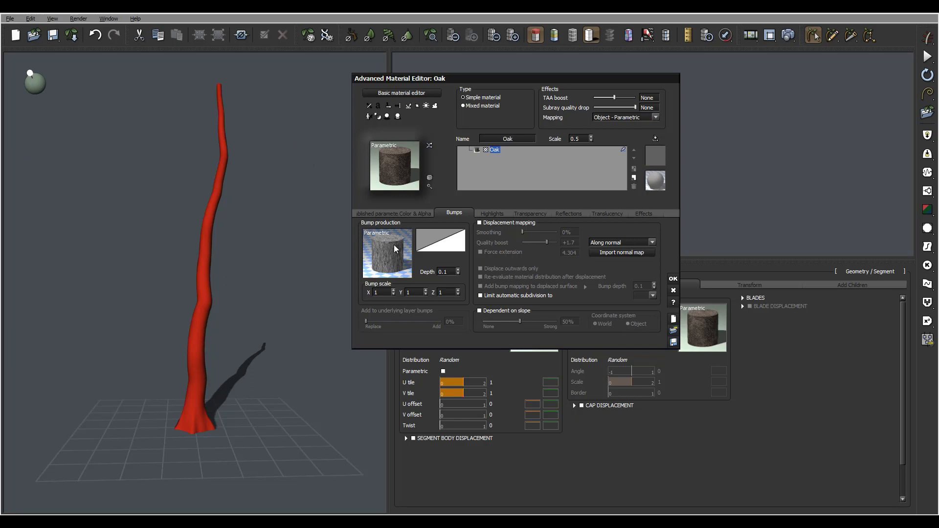
click(633, 178)
click(519, 254)
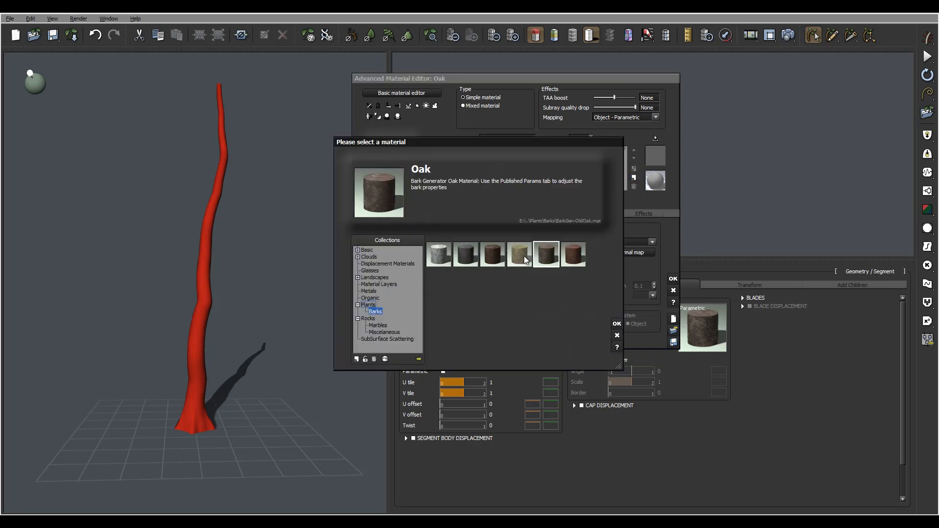
click(617, 324)
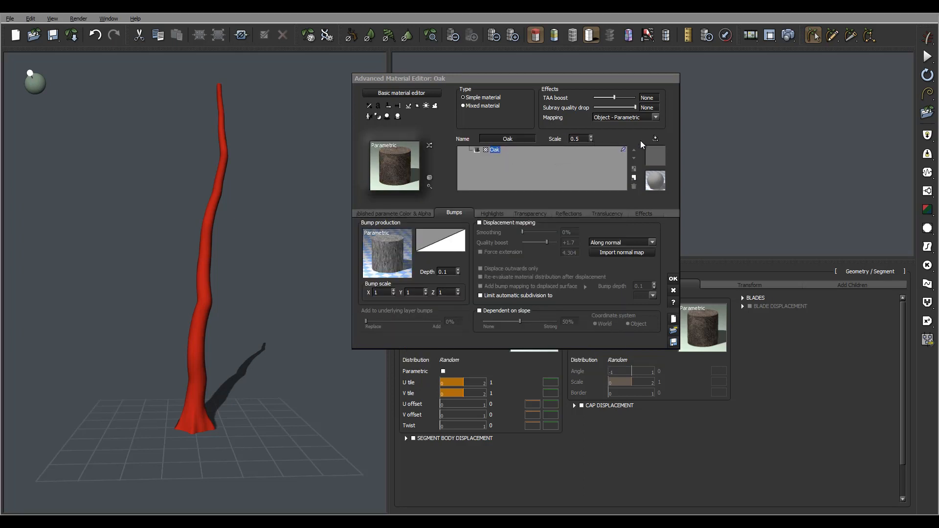
Set the Mossy layer's mapping to Object - Parametric and its scale to 0.5
click(617, 118)
click(617, 174)
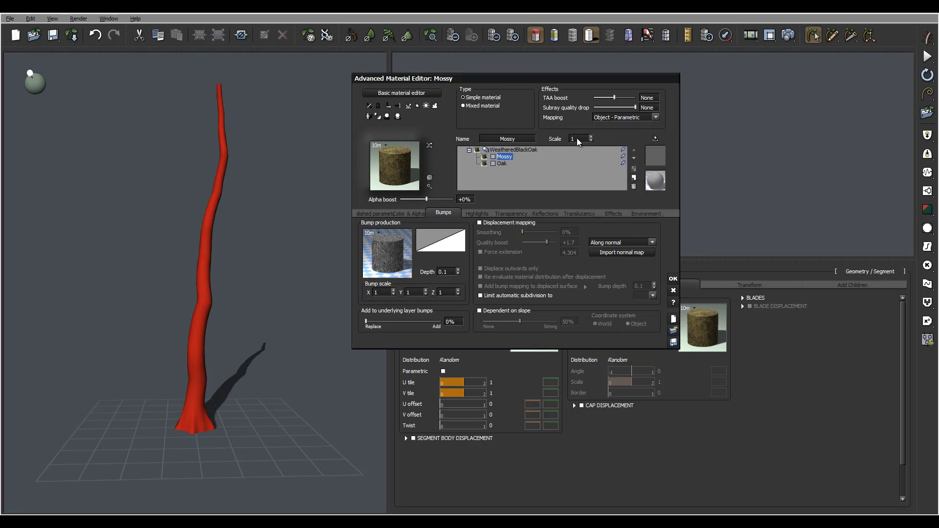
double_click(576, 139)
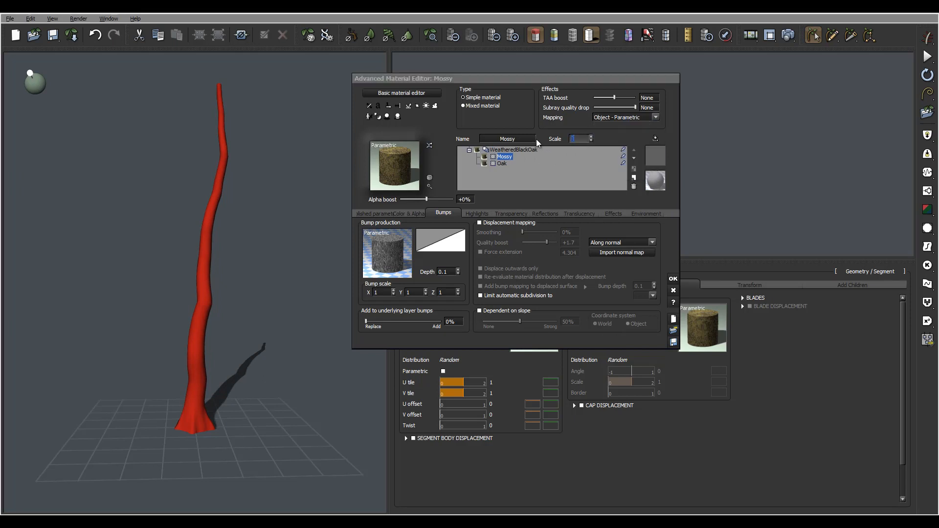
text(0.5)
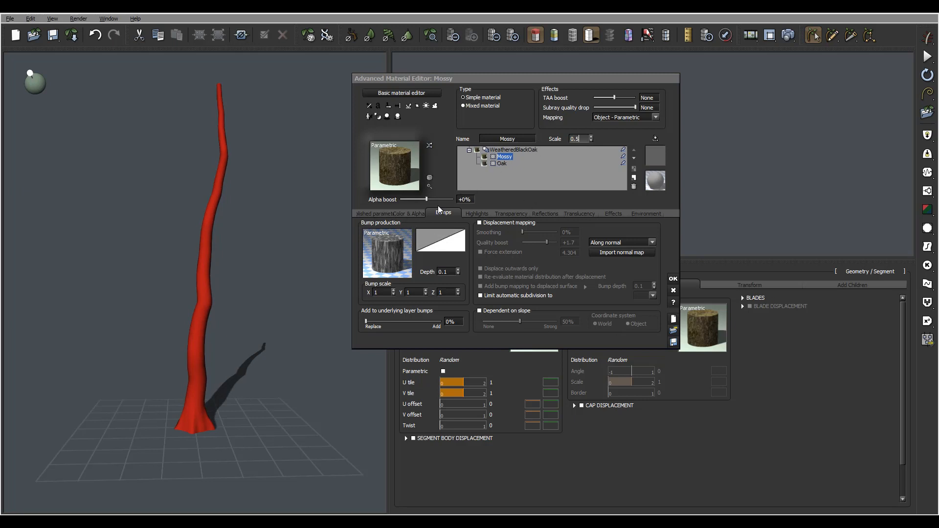
Limit the Mossy layer's altitude range to an upper value of 0.01 and set its top fuzziness to 13%
click(644, 214)
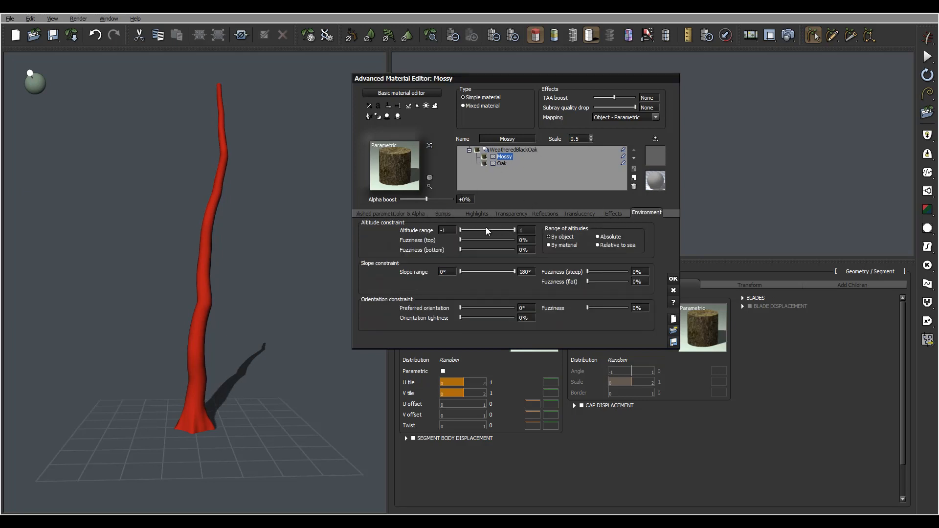
drag(512, 230, 488, 229)
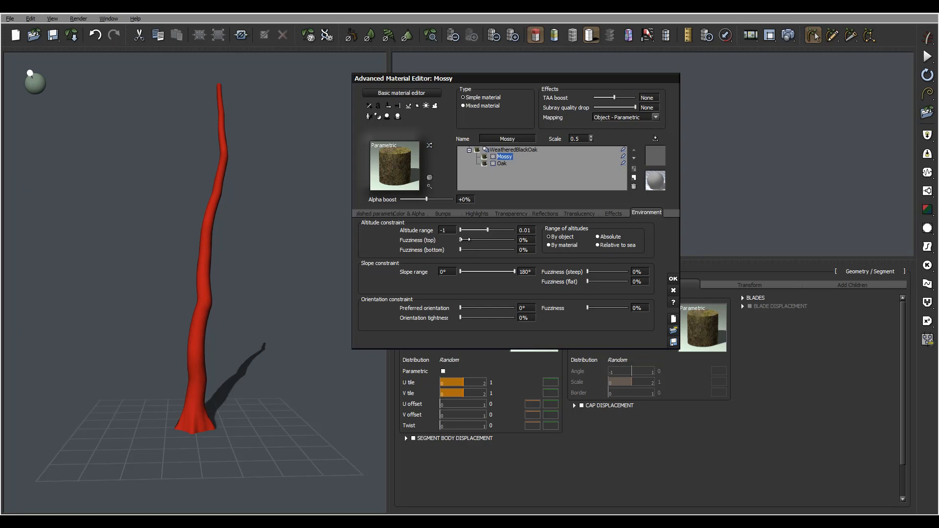
click(468, 239)
mouse_move(456, 190)
mouse_down()
mouse_move(477, 309)
mouse_move(466, 191)
mouse_up()
Set the Mossy layer's preferred orientation to 130°, orientation tightness to 15% and orientation fuzziness to 36%
drag(472, 328, 491, 328)
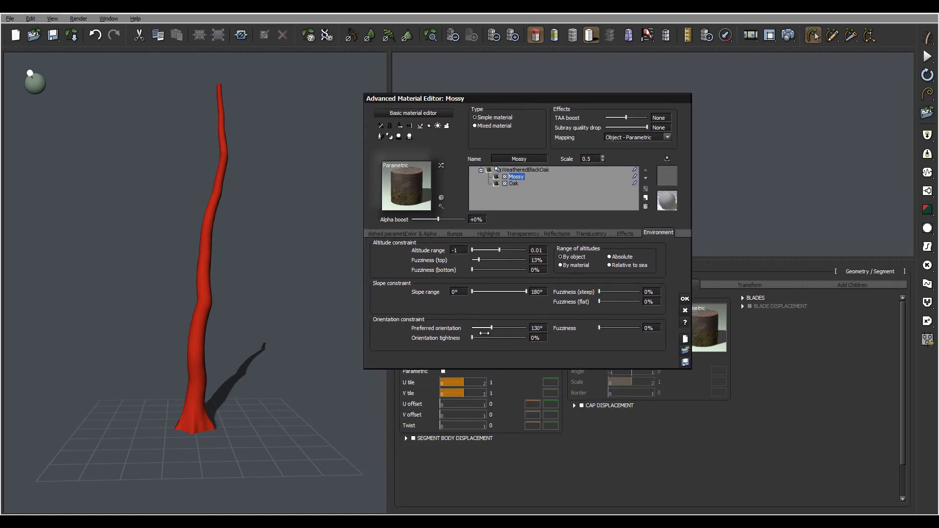
click(476, 338)
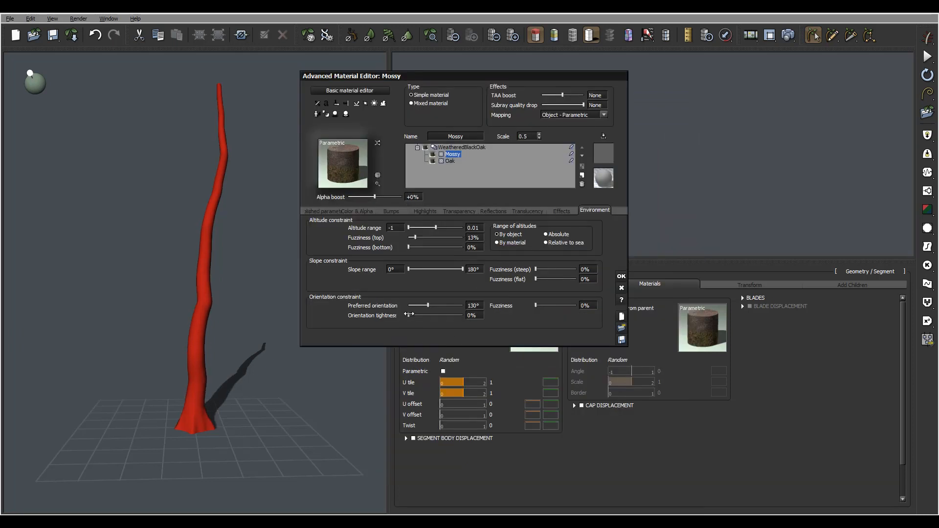
drag(409, 316, 416, 316)
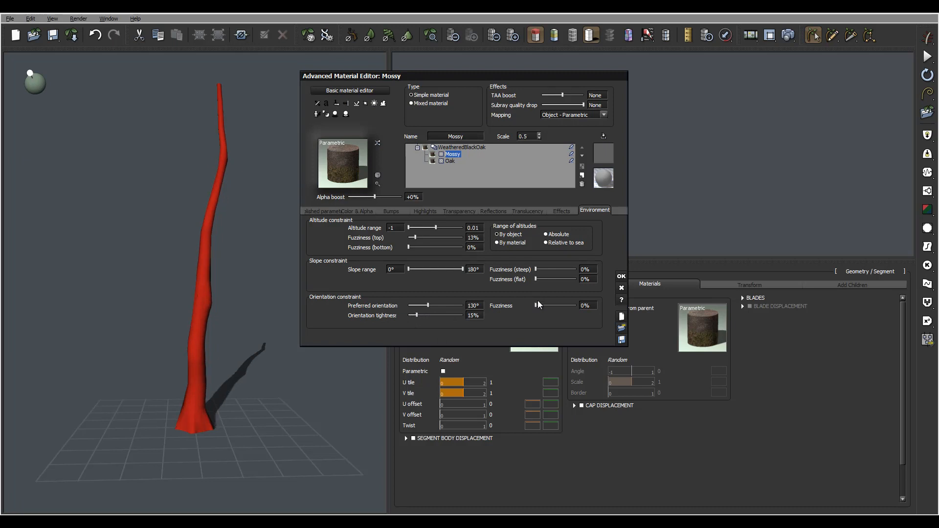
drag(536, 305, 550, 305)
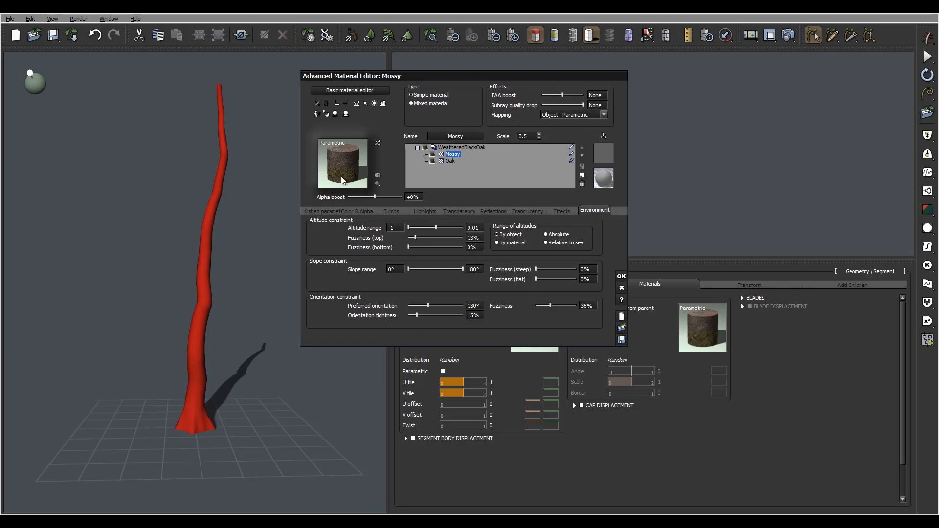
Raise how strongly the Mossy layer's bumps add to the underlying layer's bumps, and accept the material
click(394, 210)
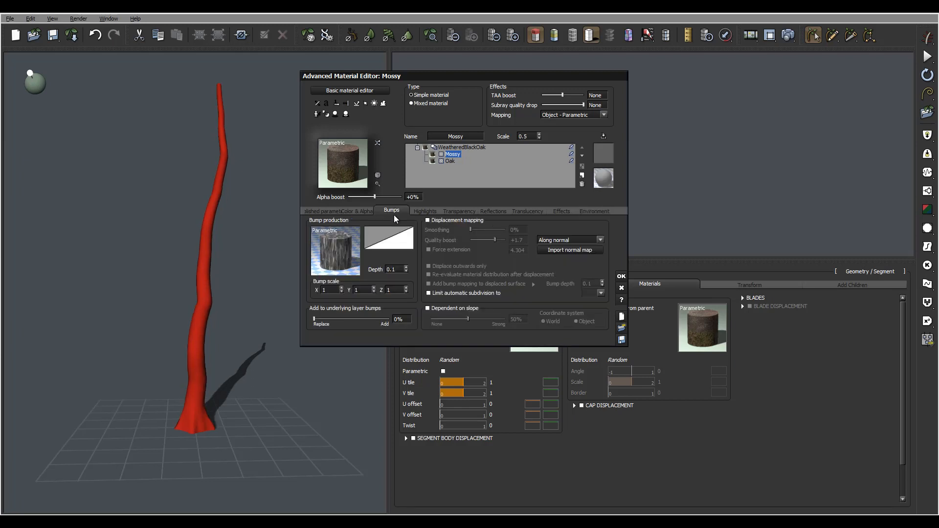
drag(313, 319, 360, 319)
click(621, 277)
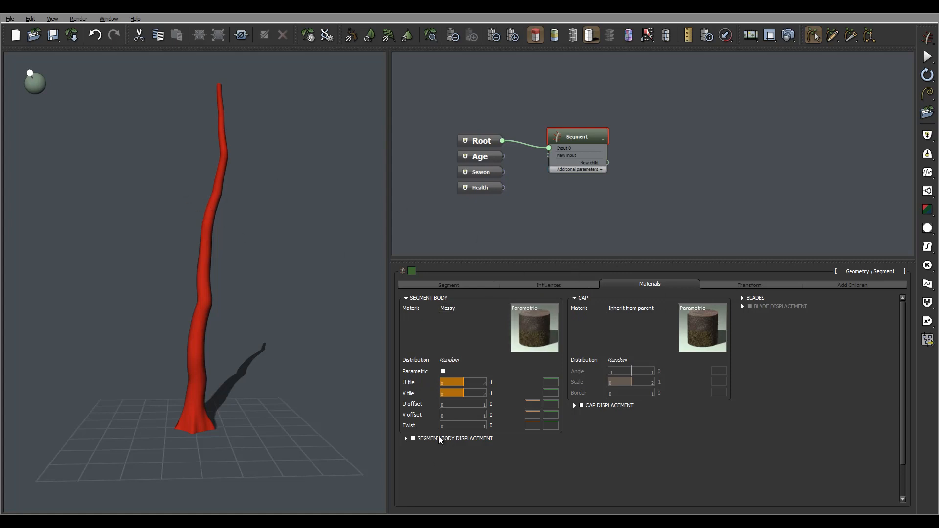
Enable segment body displacement and load TreeDispl.jpg from the DTPF-TexturePack folder as its source picture
mouse_move(286, 341)
right_down()
mouse_move(262, 350)
mouse_move(274, 353)
right_up()
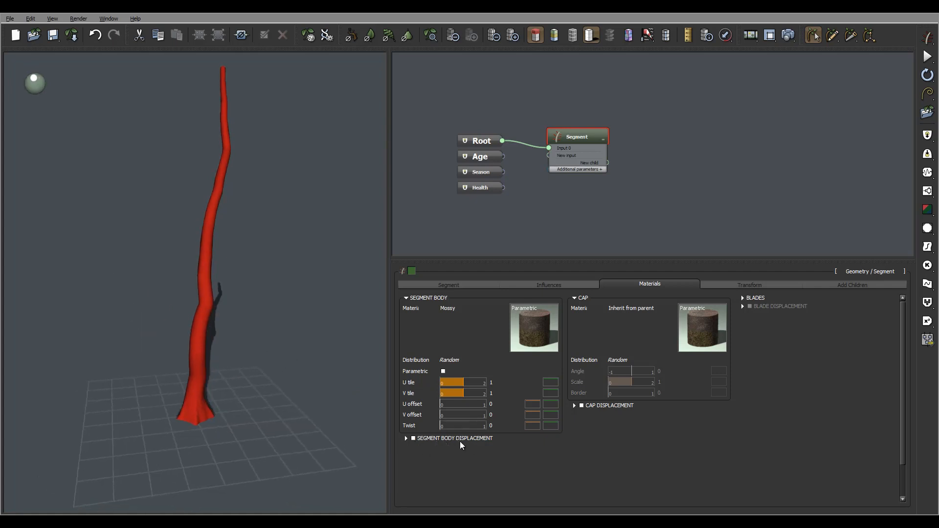
click(414, 439)
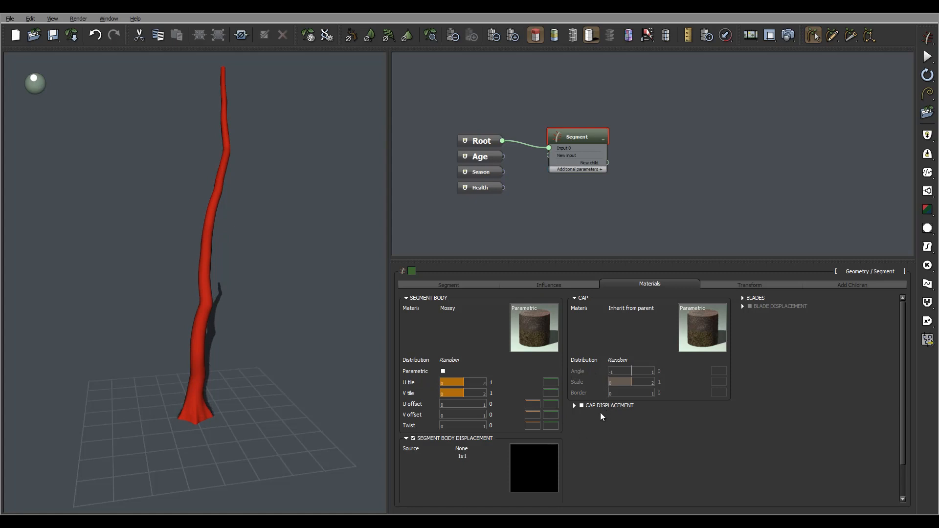
drag(902, 326, 905, 391)
mouse_move(524, 436)
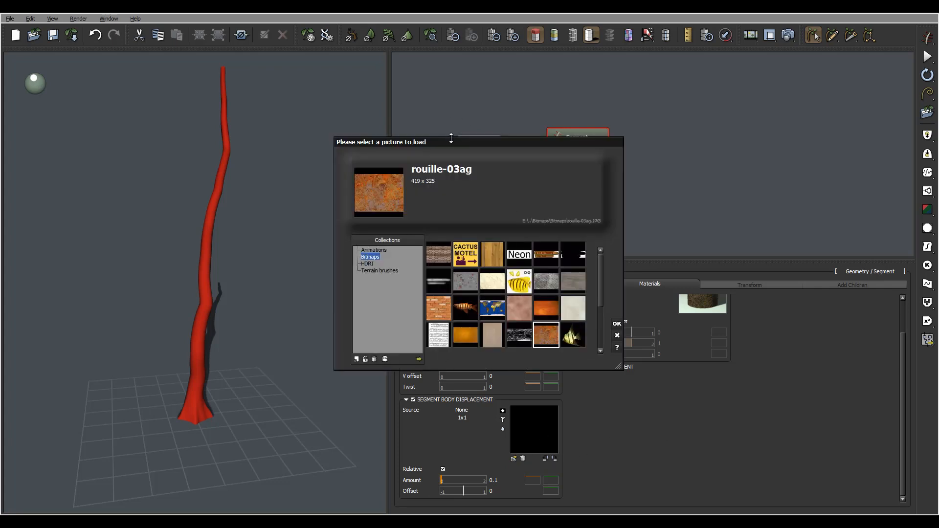
drag(444, 141, 401, 103)
drag(575, 328, 639, 409)
click(376, 399)
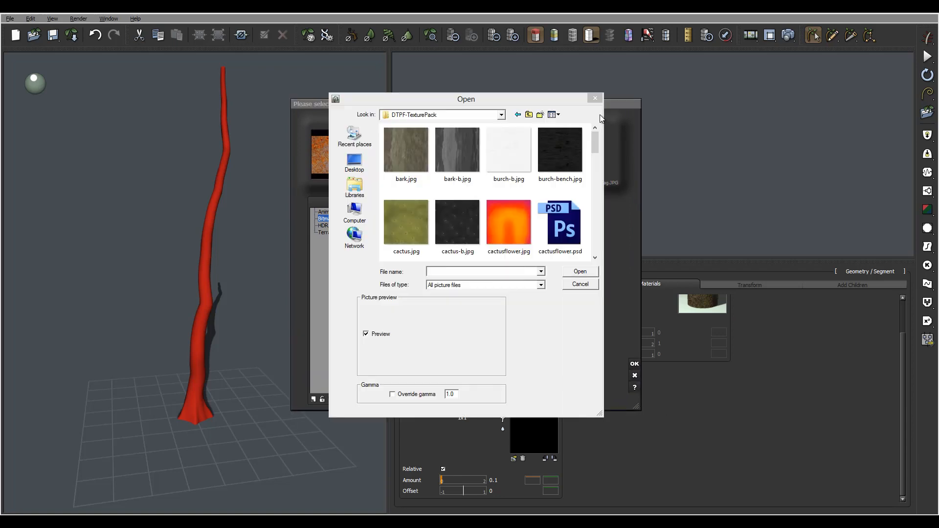
drag(594, 138, 597, 233)
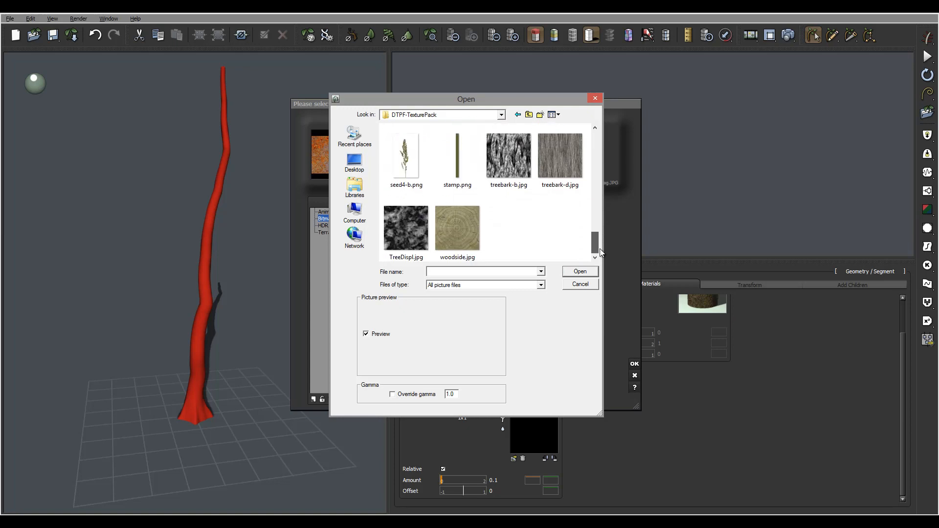
click(424, 231)
click(580, 271)
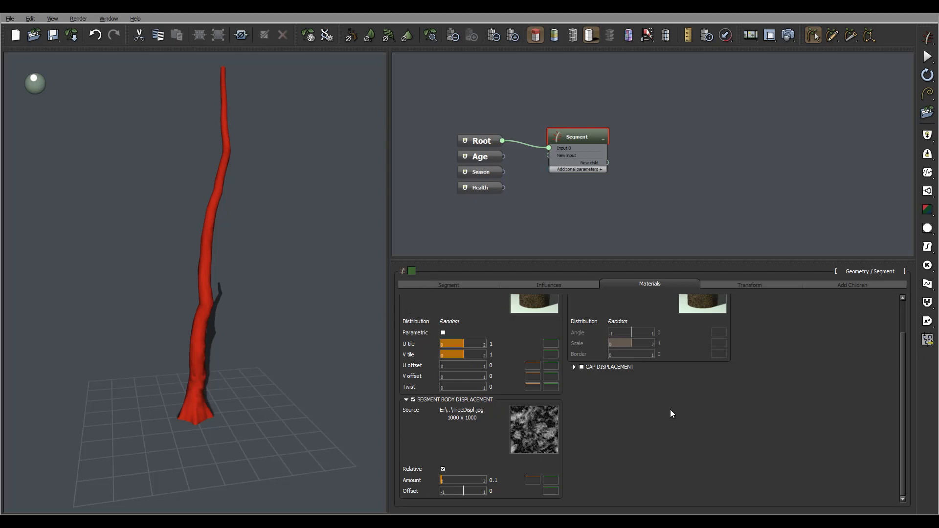
Inspect the displaced trunk from several angles and enable the Parametric option for the segment body
scroll(485, 338, up, 2)
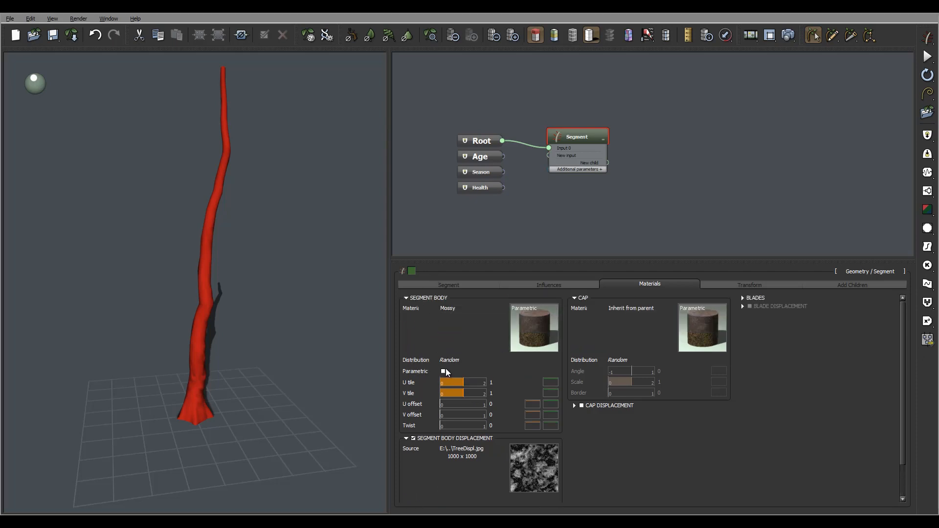
right_drag(198, 278, 173, 236)
right_drag(185, 369, 249, 339)
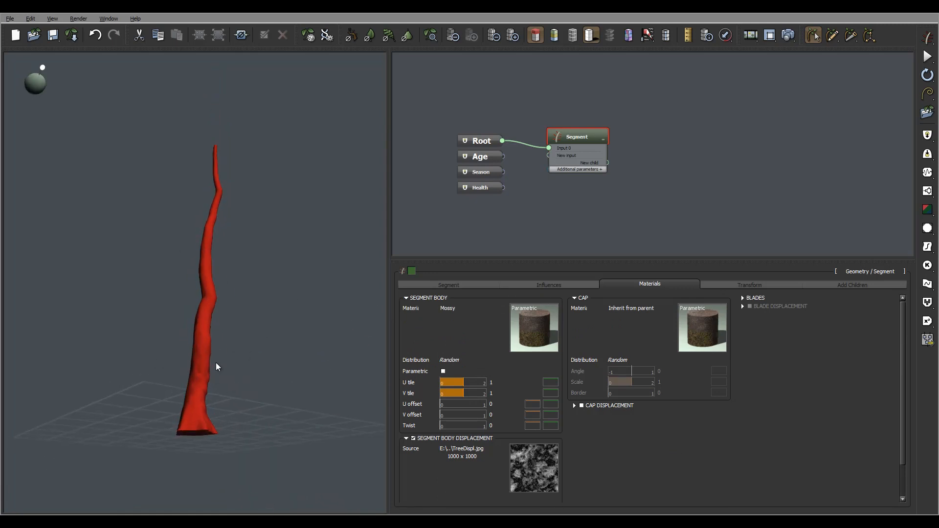
right_drag(217, 366, 193, 368)
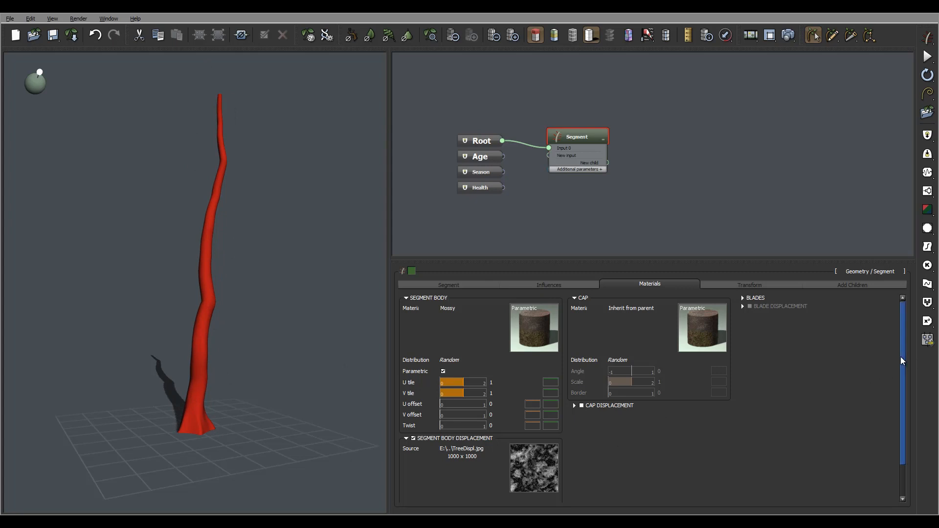
Set the segment body displacement's amount to 0.56 and its offset to 0.25, checking the trunk's shape in between
scroll(899, 356, down, 1)
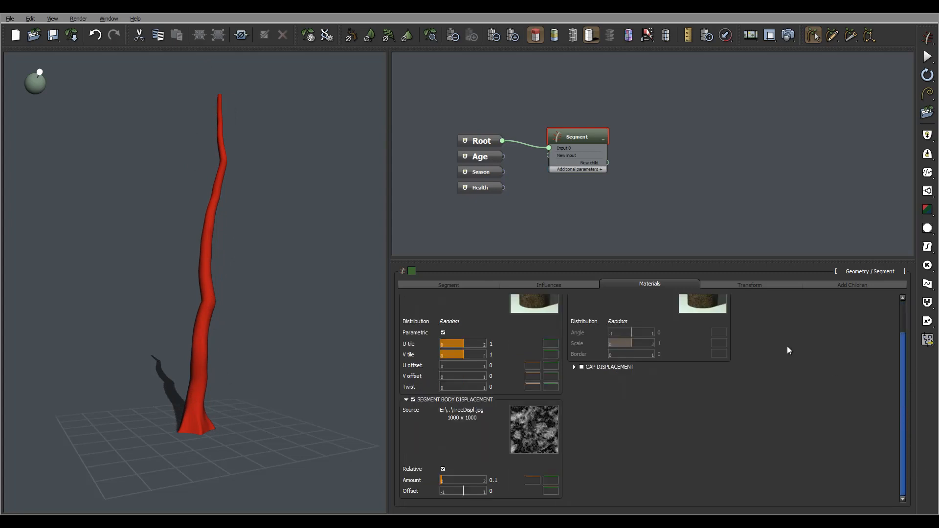
drag(442, 480, 457, 479)
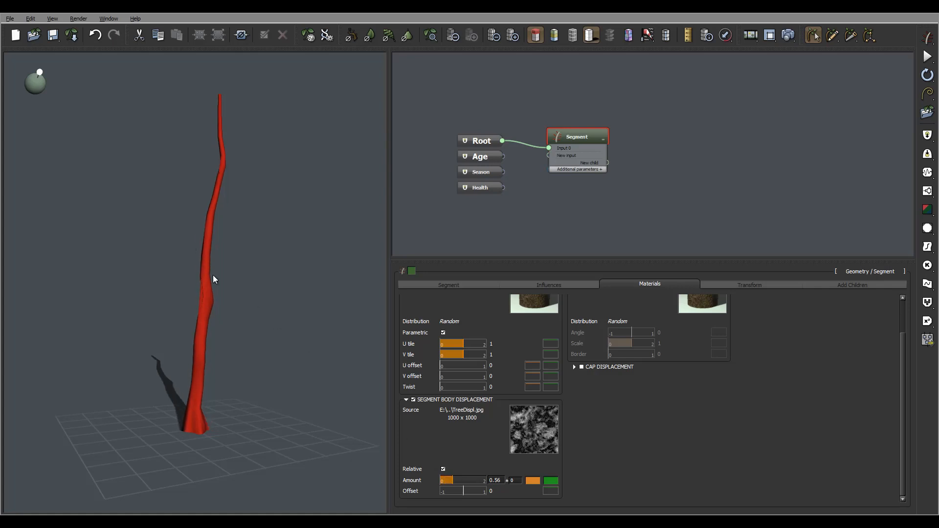
drag(342, 338, 203, 285)
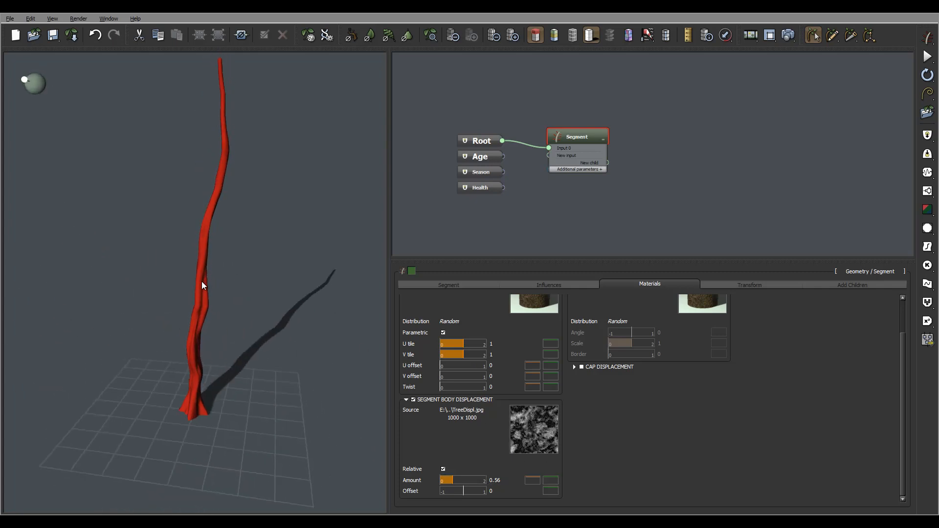
drag(195, 338, 211, 234)
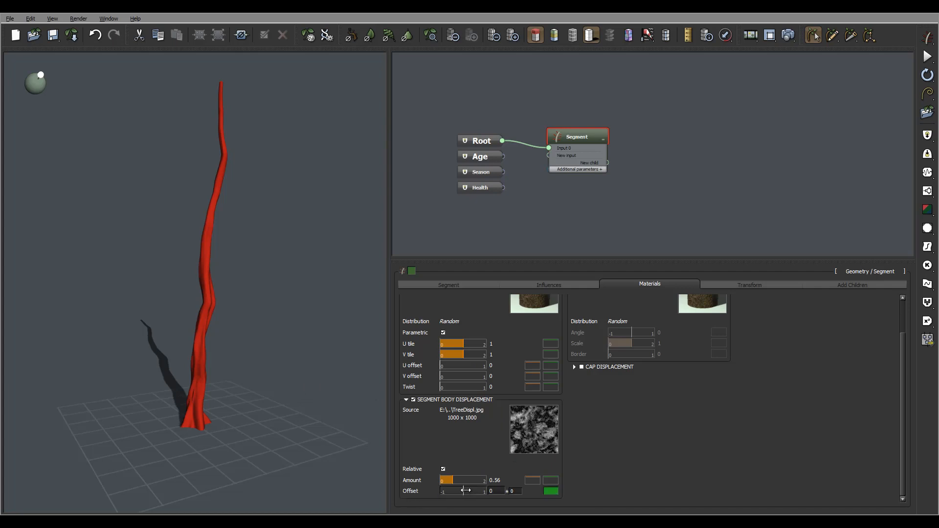
drag(465, 491, 470, 491)
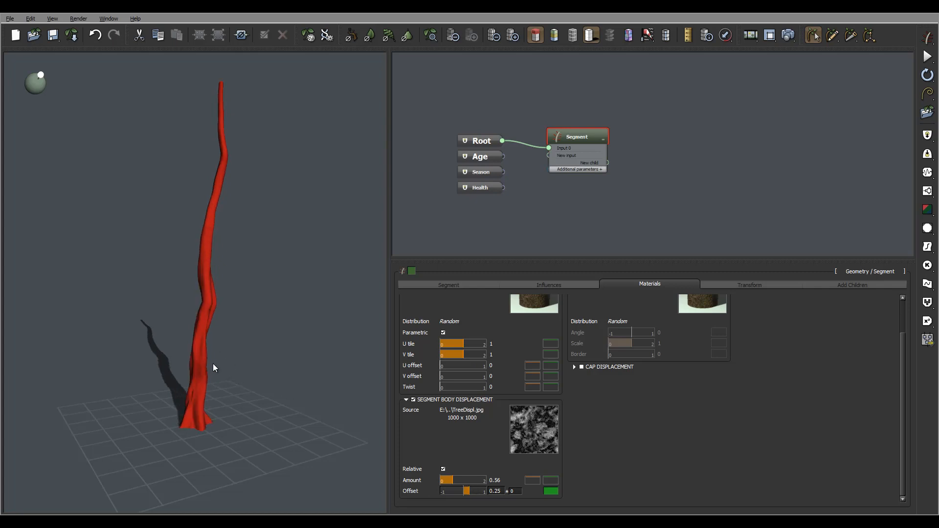
Inspect the displaced trunk from low, raised and opposite viewing angles
right_drag(282, 286, 186, 255)
right_drag(383, 322, 297, 302)
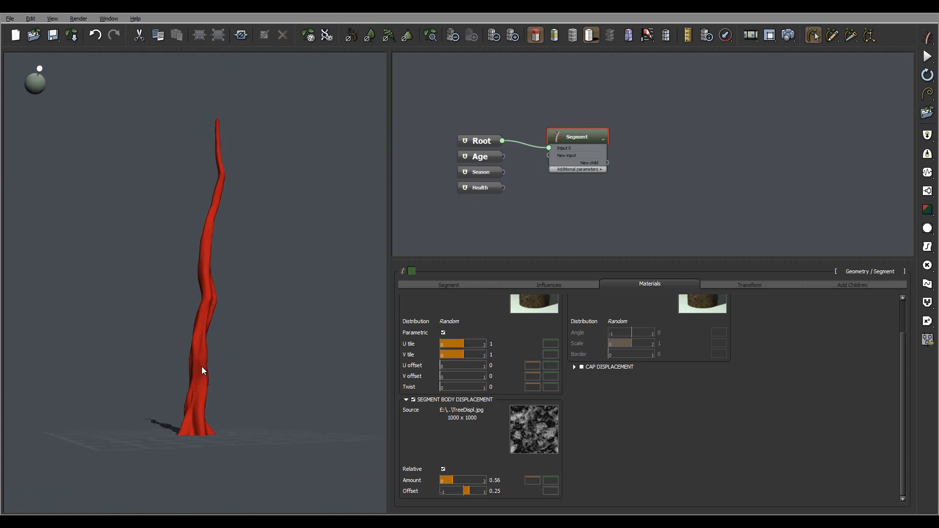
right_drag(203, 370, 186, 414)
right_drag(251, 304, 180, 399)
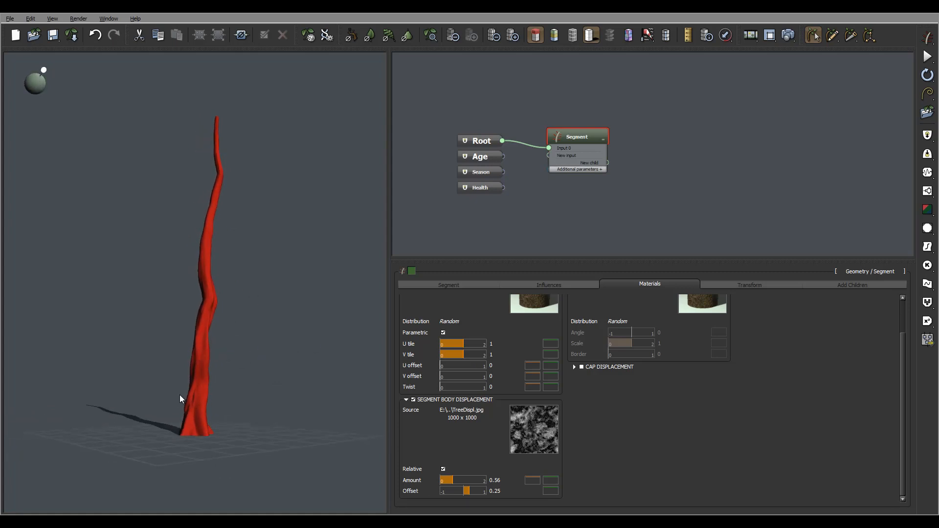
right_drag(210, 241, 272, 340)
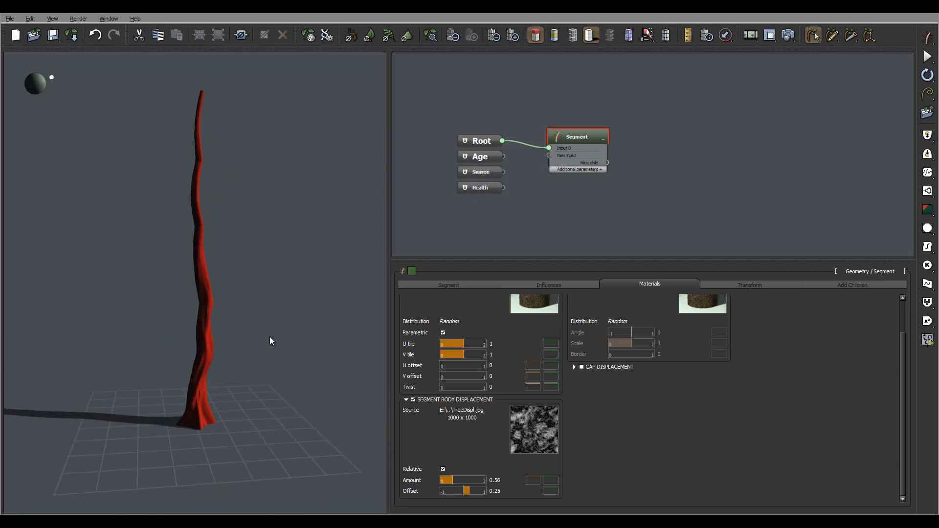
right_drag(206, 275, 133, 325)
drag(113, 259, 194, 293)
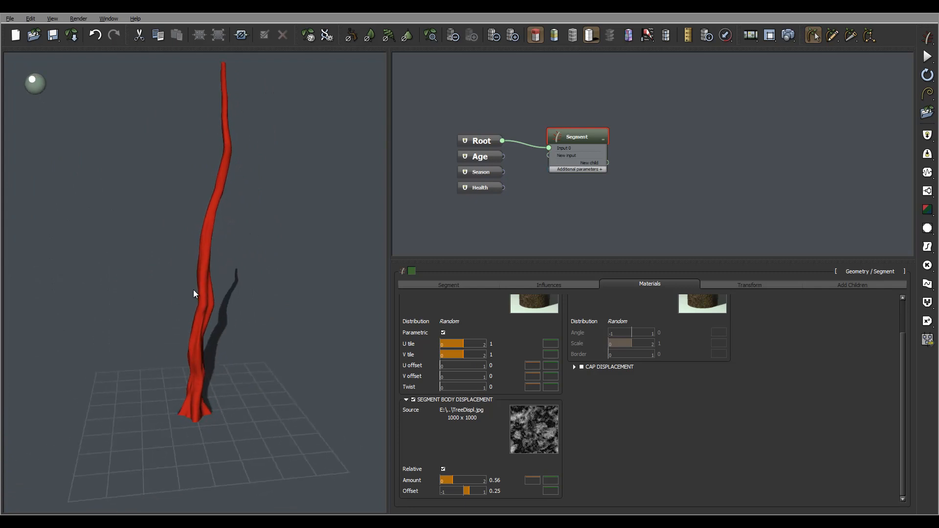
Render the displaced trunk in the preview view and close the post-render options to examine its bark
click(788, 34)
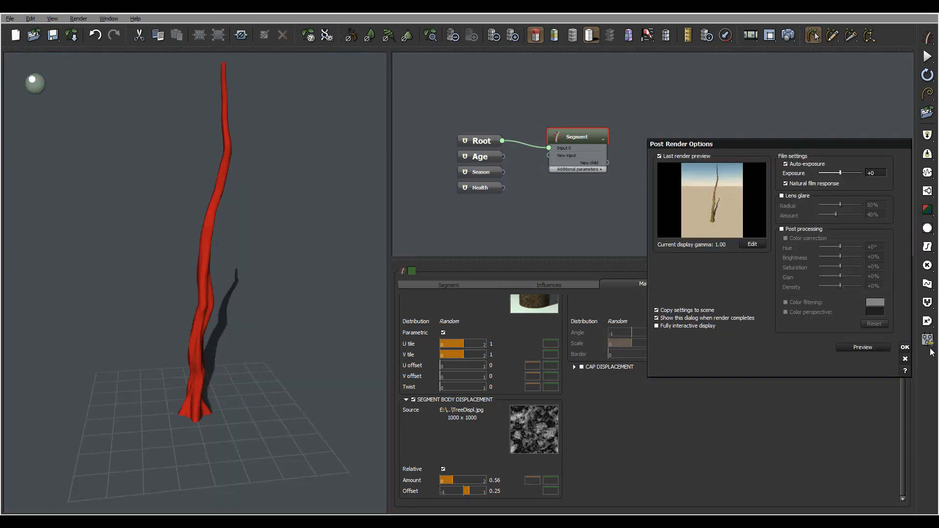
click(854, 346)
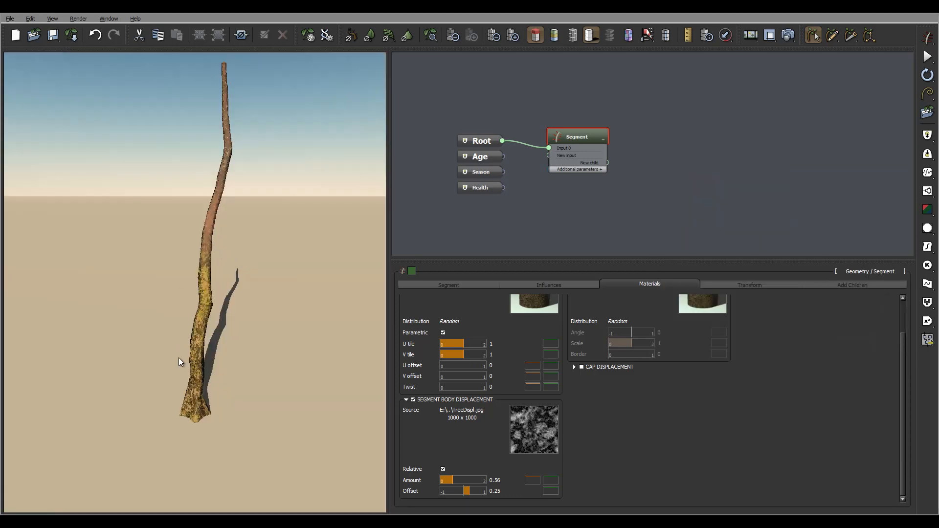
mouse_move(208, 295)
right_down()
mouse_move(253, 296)
mouse_move(193, 297)
right_up()
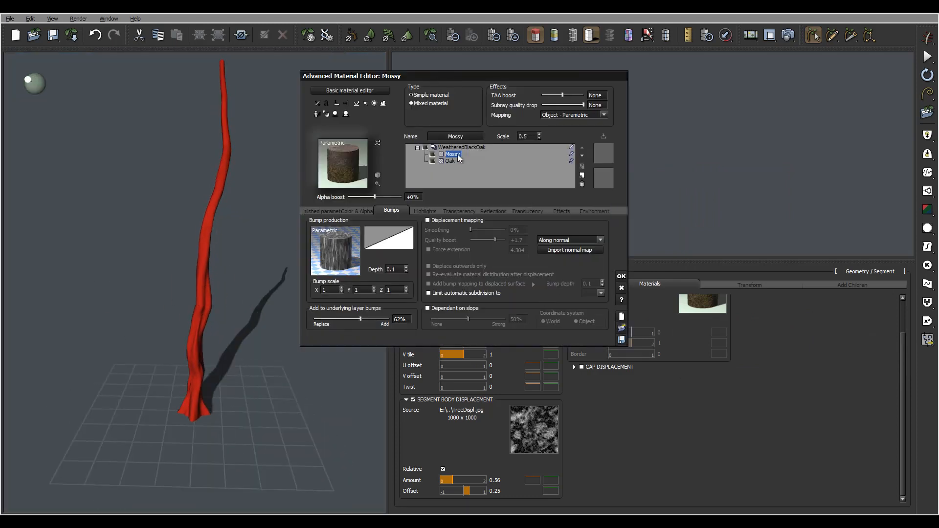
Lower the upper limit of the Mossy layer's altitude range, reduce its alpha boost, and accept the material
click(586, 211)
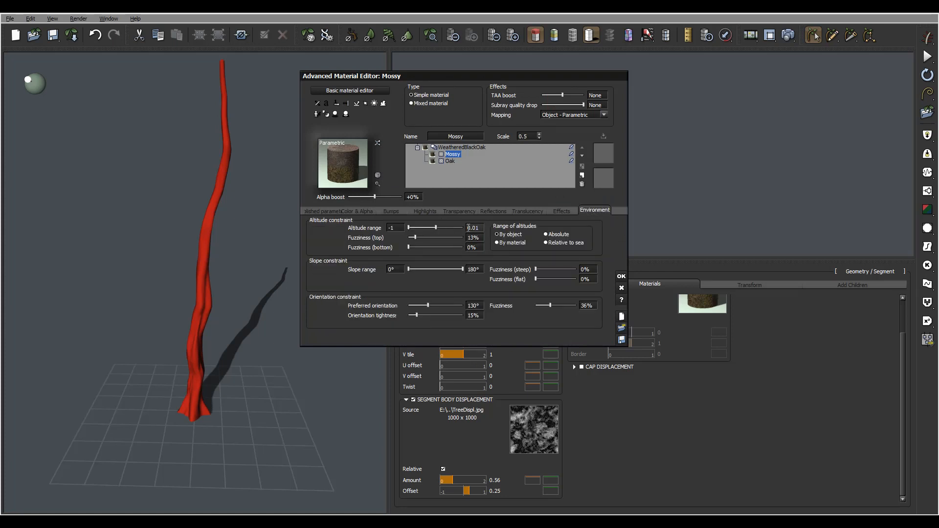
drag(435, 226, 427, 228)
drag(374, 195, 365, 195)
click(621, 276)
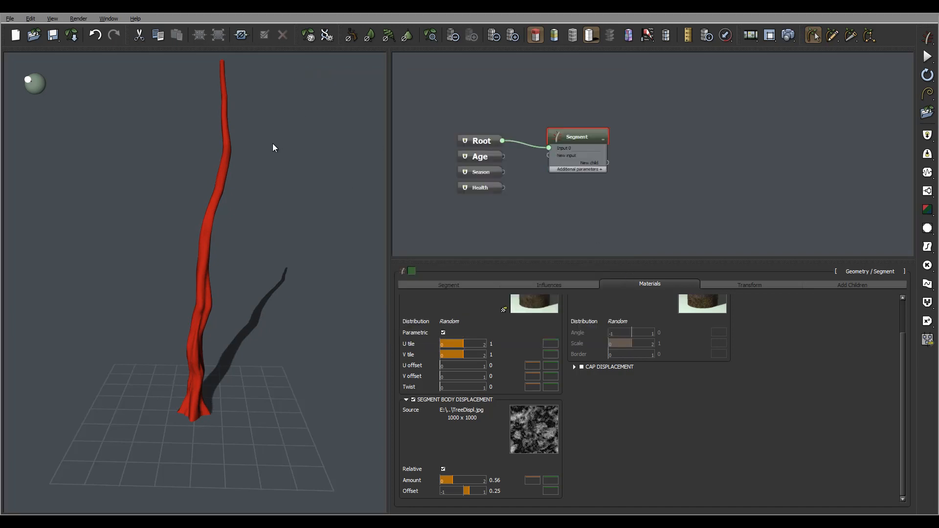
Reduce the trunk's mesh resolution twice, checking the simplified shape from several angles
right_drag(245, 176, 231, 213)
click(495, 37)
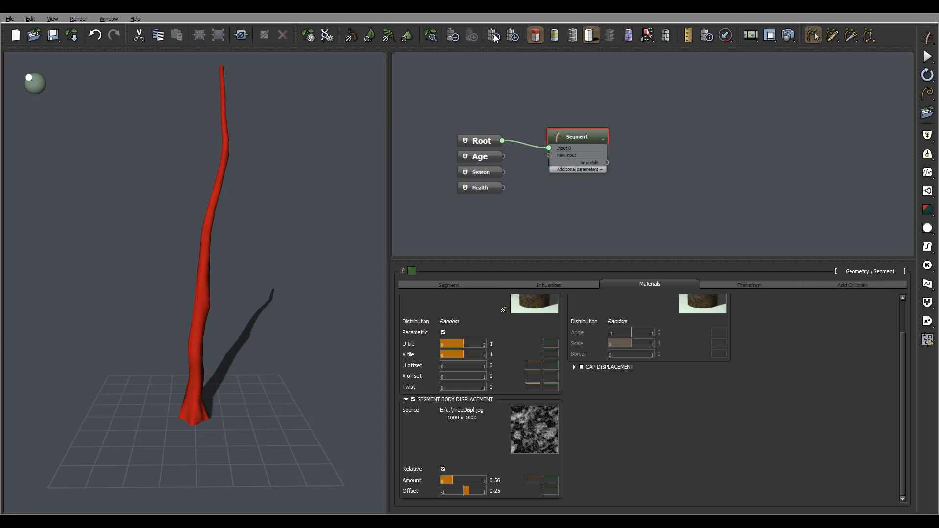
right_drag(238, 223, 206, 185)
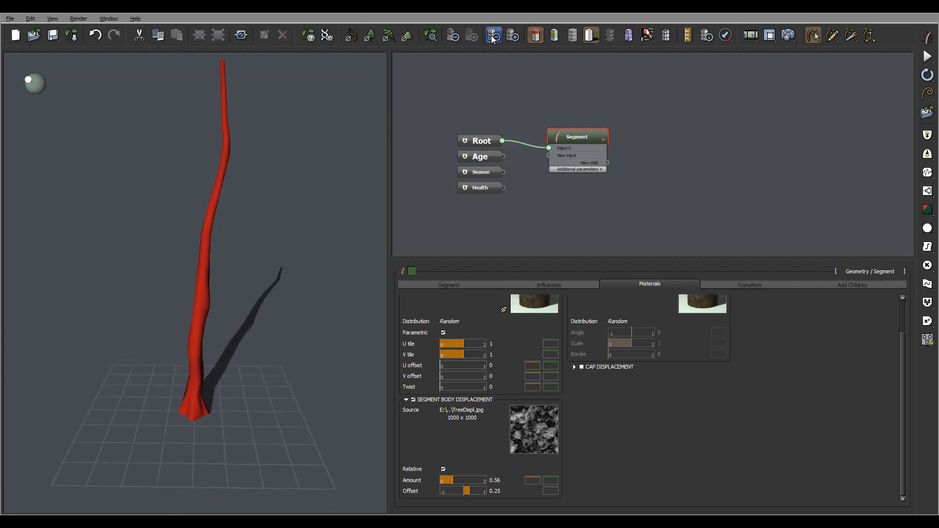
click(492, 36)
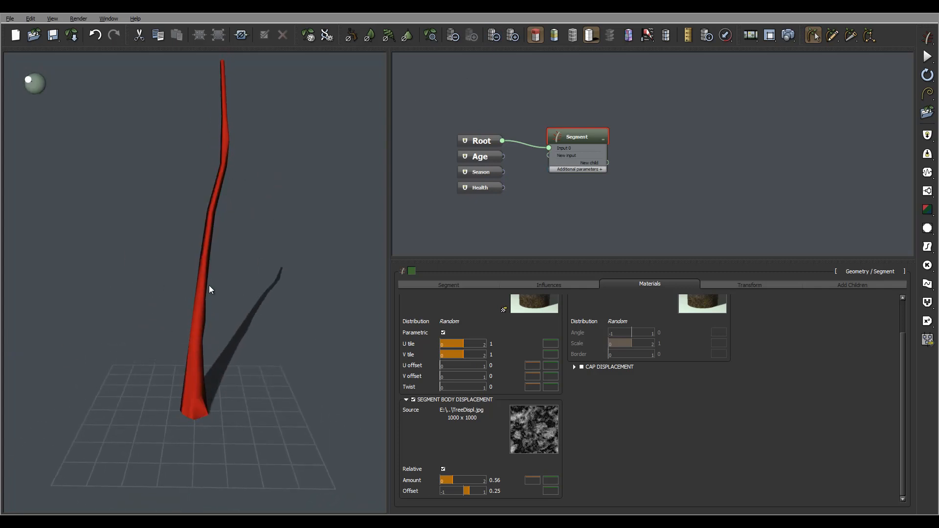
right_drag(210, 286, 190, 177)
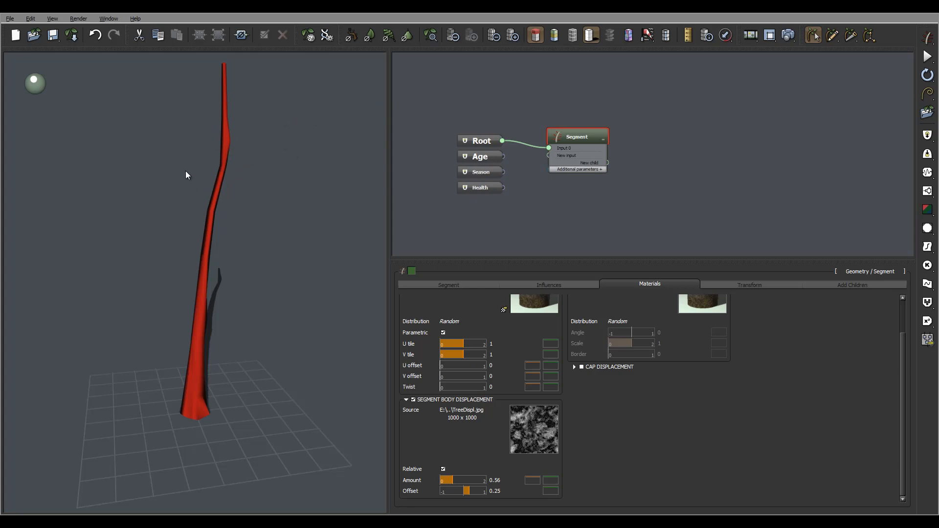
right_drag(245, 208, 219, 211)
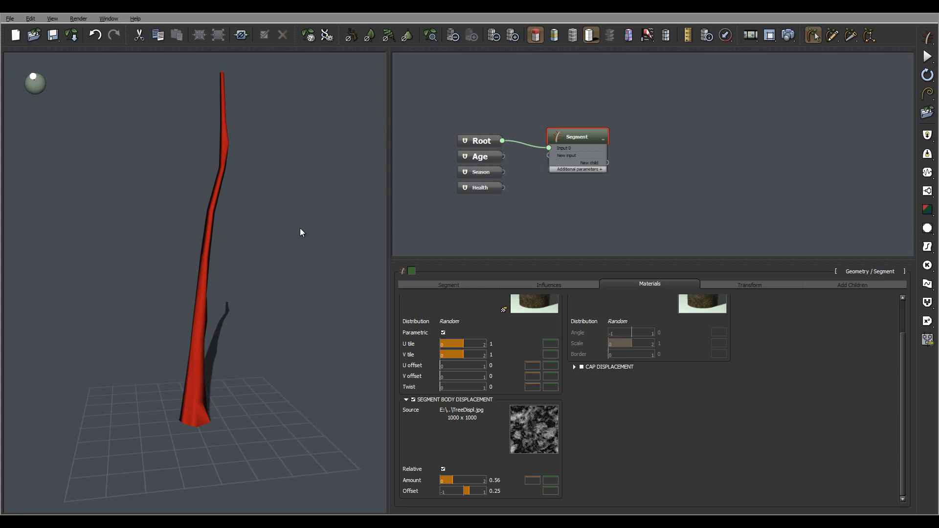
mouse_move(315, 185)
right_down()
mouse_move(313, 195)
mouse_move(301, 190)
right_up()
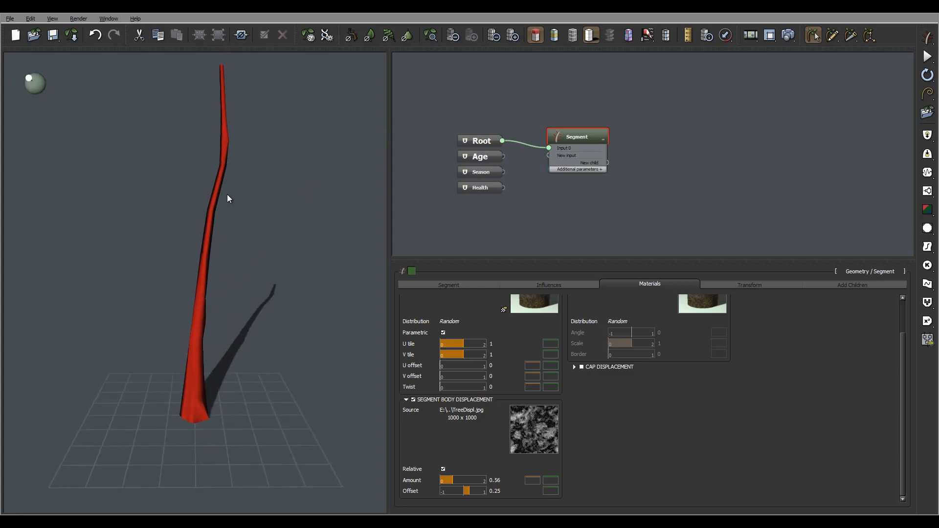